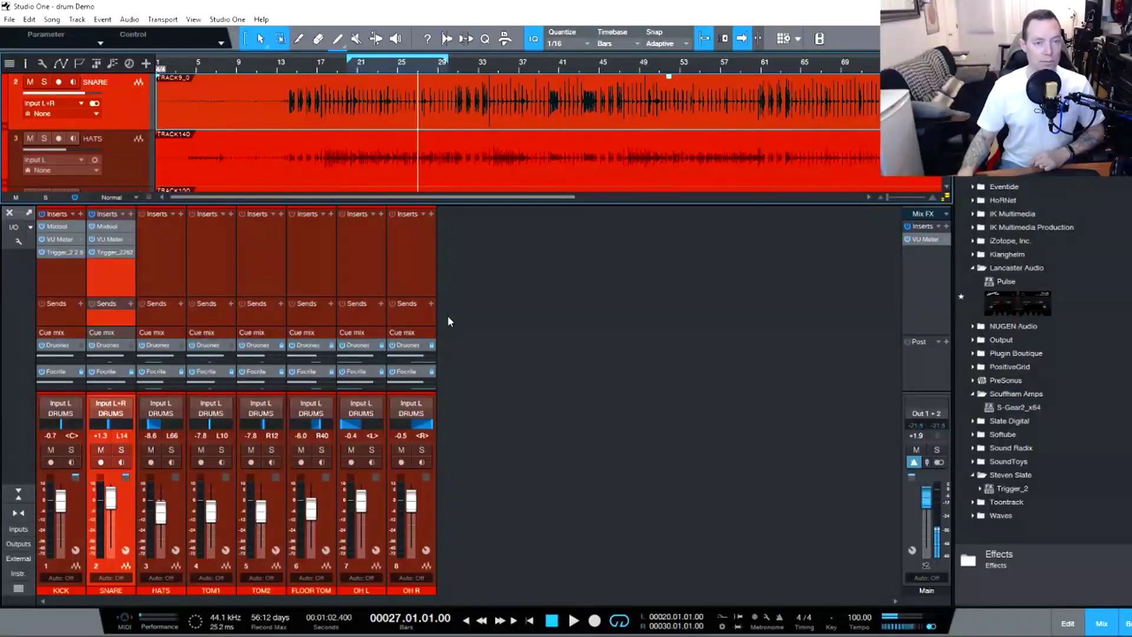
# Scroll to the FLOOR TOM track and set the loop range to bars 54–58, starting playback from bar 54.
pyautogui.scroll(-2, 363, 134)
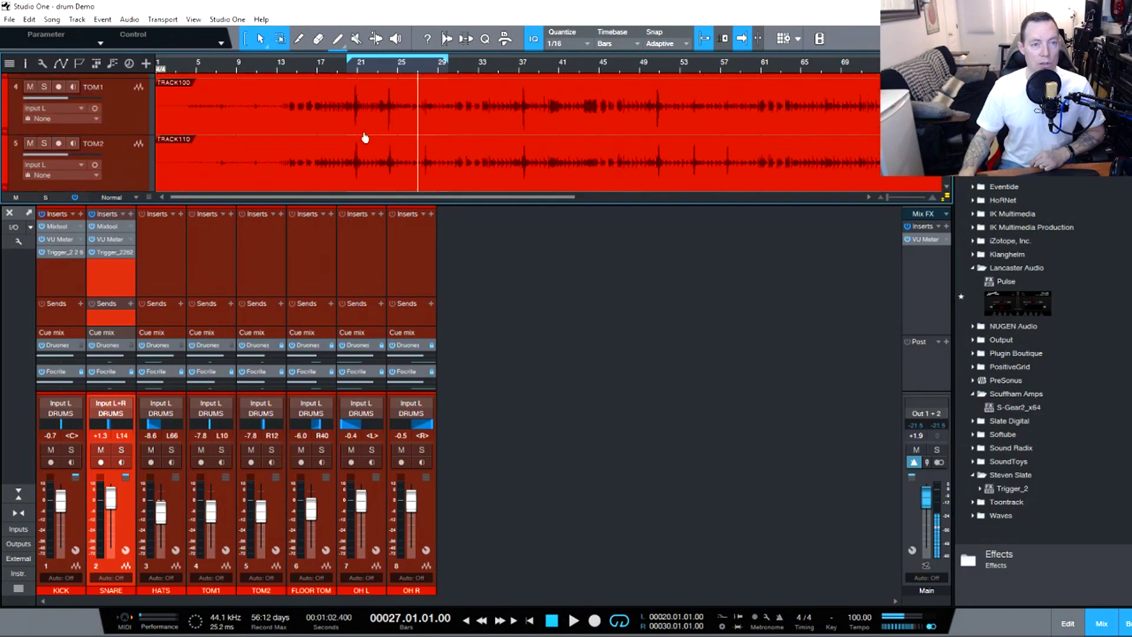
pyautogui.scroll(-1, 279, 144)
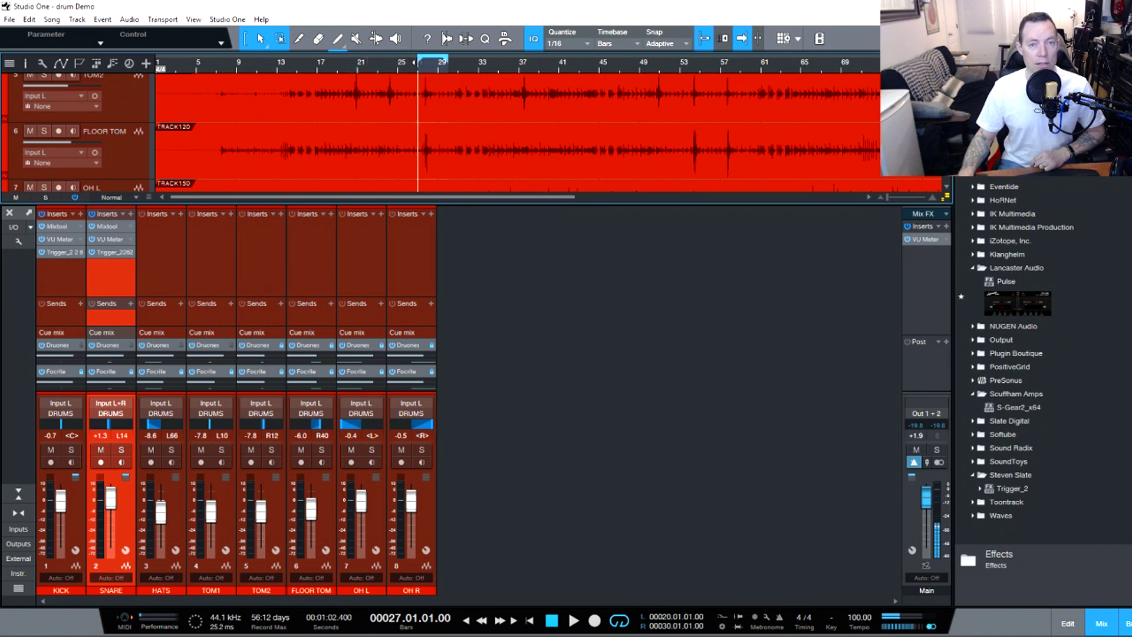
pyautogui.moveTo(420, 65); pyautogui.dragTo(421, 64)
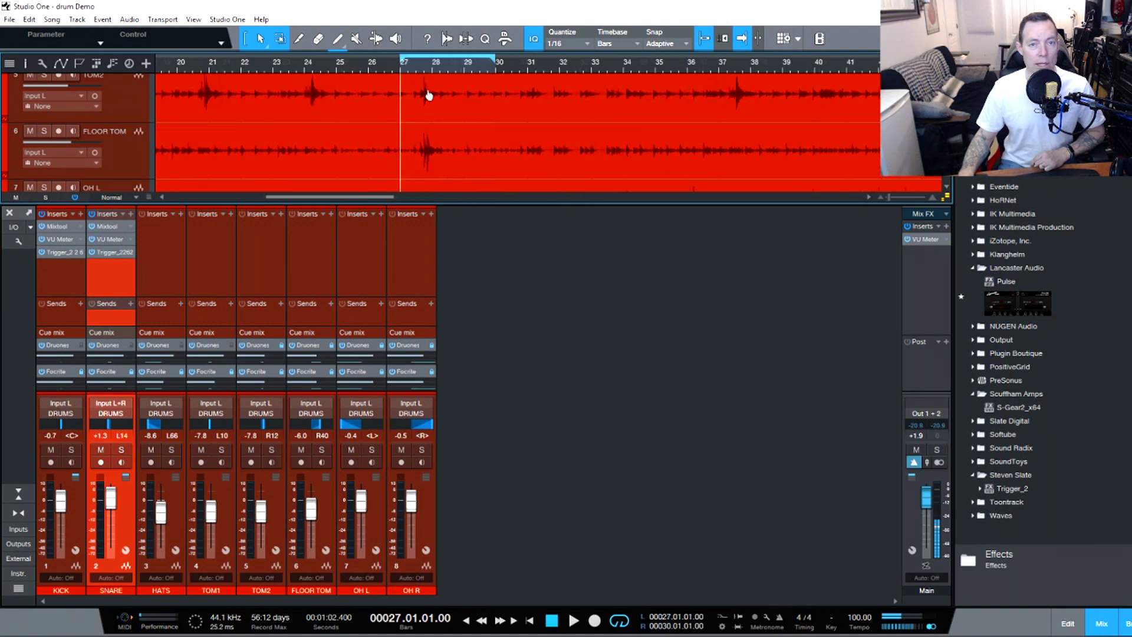
pyautogui.scroll(3, 483, 93)
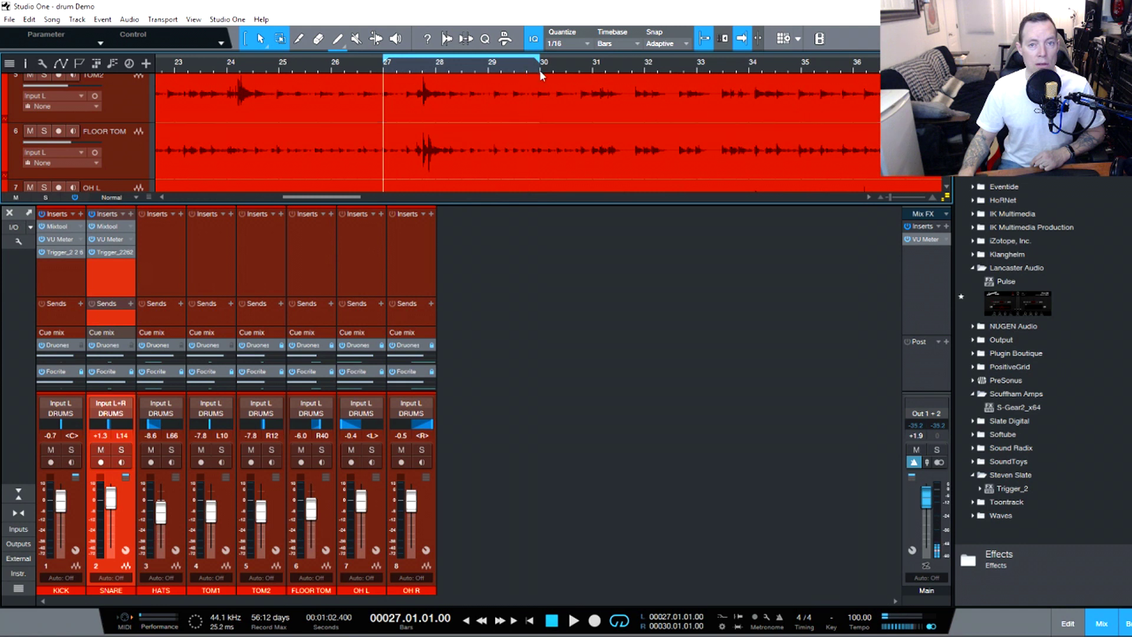
pyautogui.scroll(-3, 540, 70)
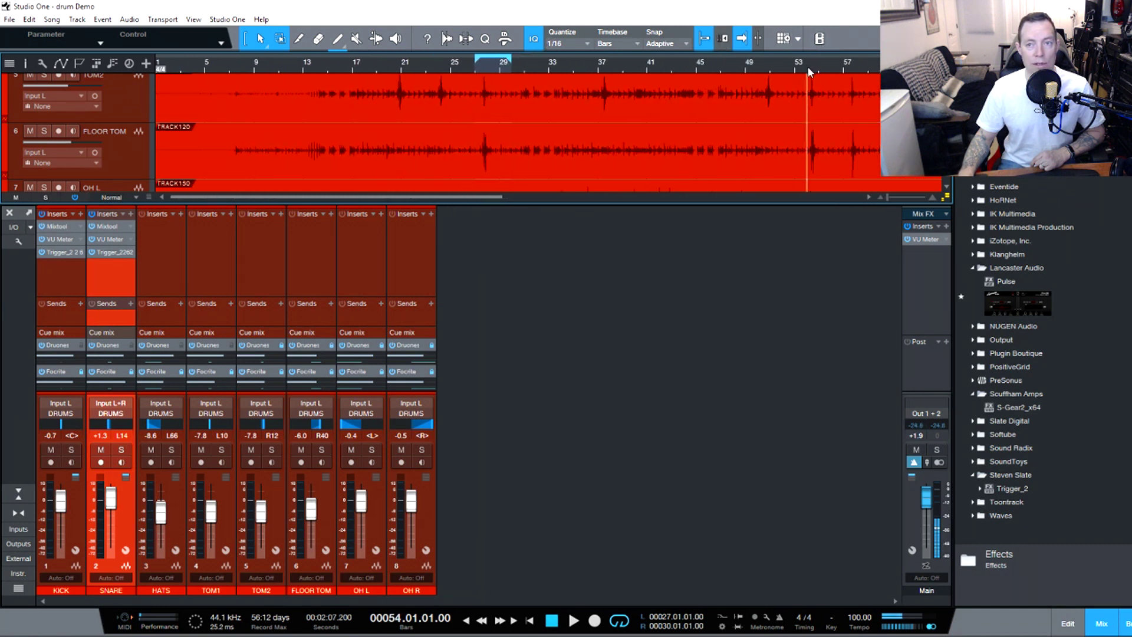
pyautogui.press('p')
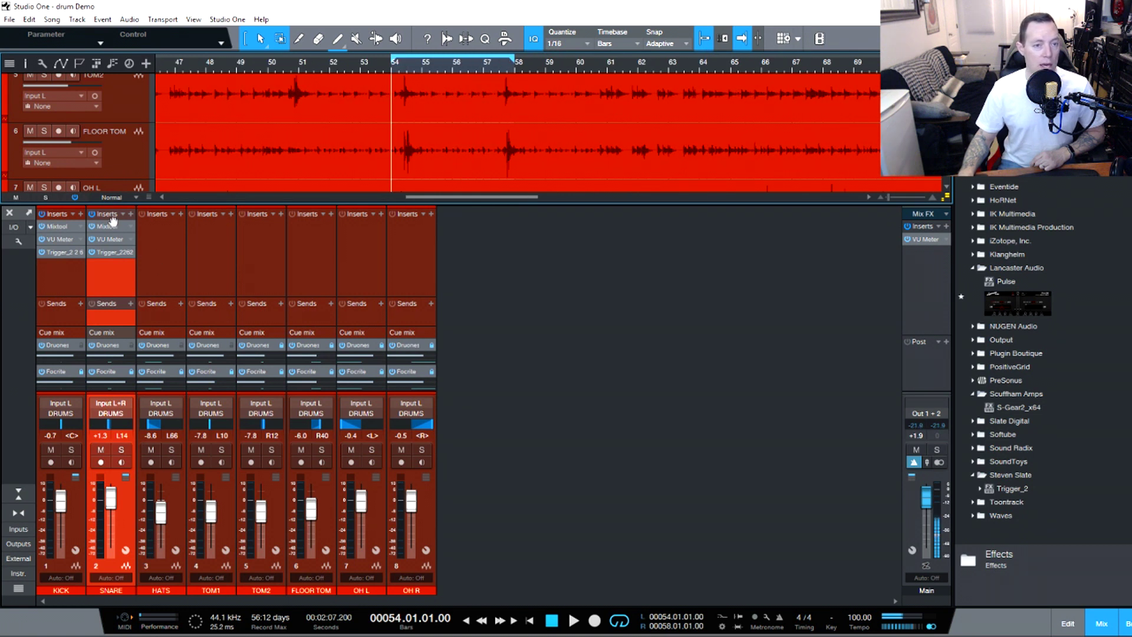
# Copy the snare's Mixtool, VU Meter and Trigger_2 insert chain onto the FLOOR TOM channel and select it.
pyautogui.moveTo(112, 218); pyautogui.dragTo(299, 228)
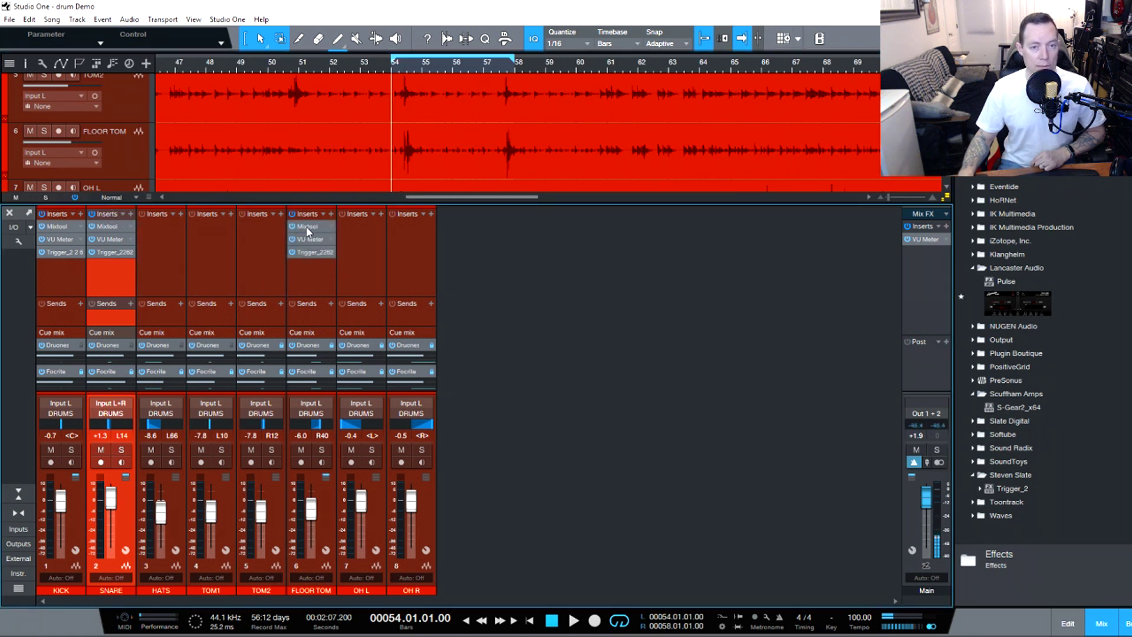
pyautogui.click(306, 225)
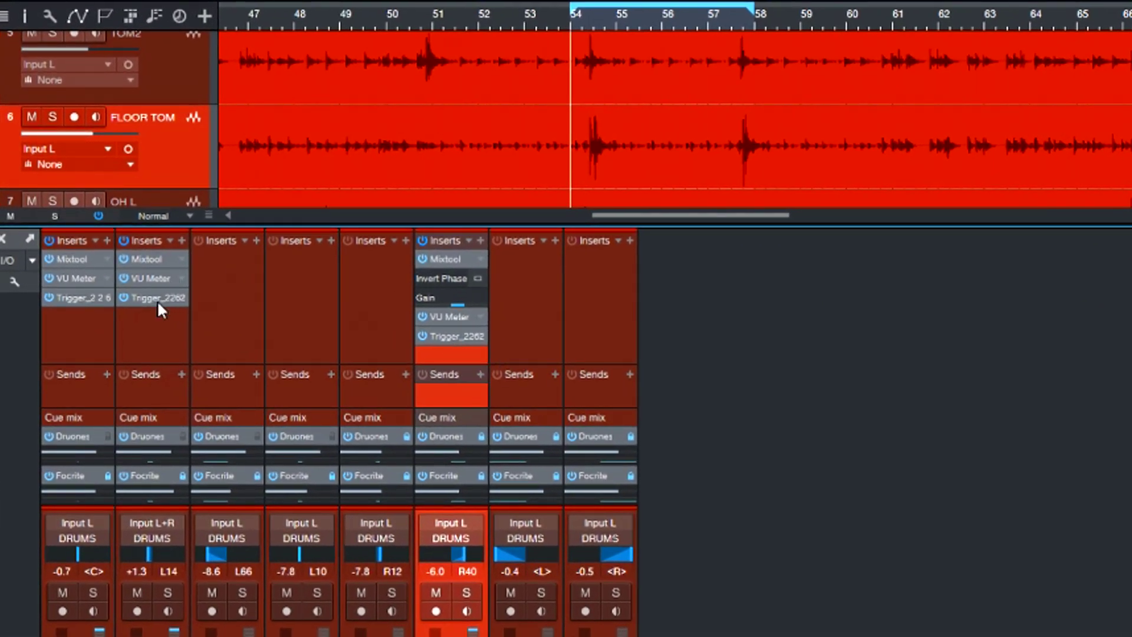
# Open the Floor Tom's Trigger_2 and clear the Z1, Z2, Z3, NRG and SSDR TommySnare slots.
pyautogui.doubleClick(448, 336)
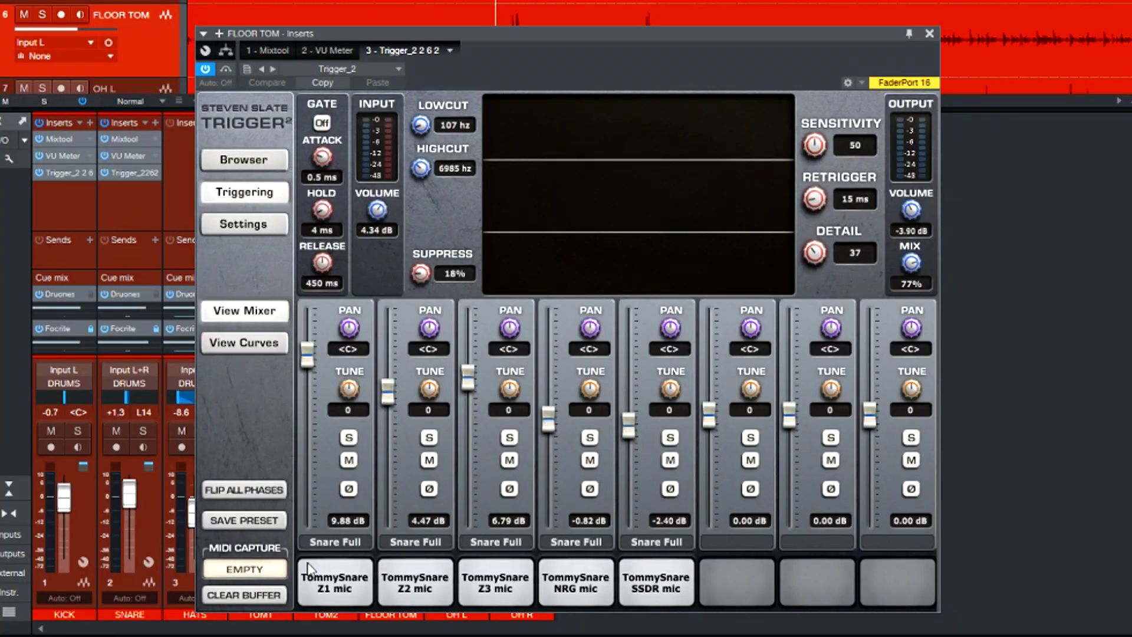
pyautogui.rightClick(329, 584)
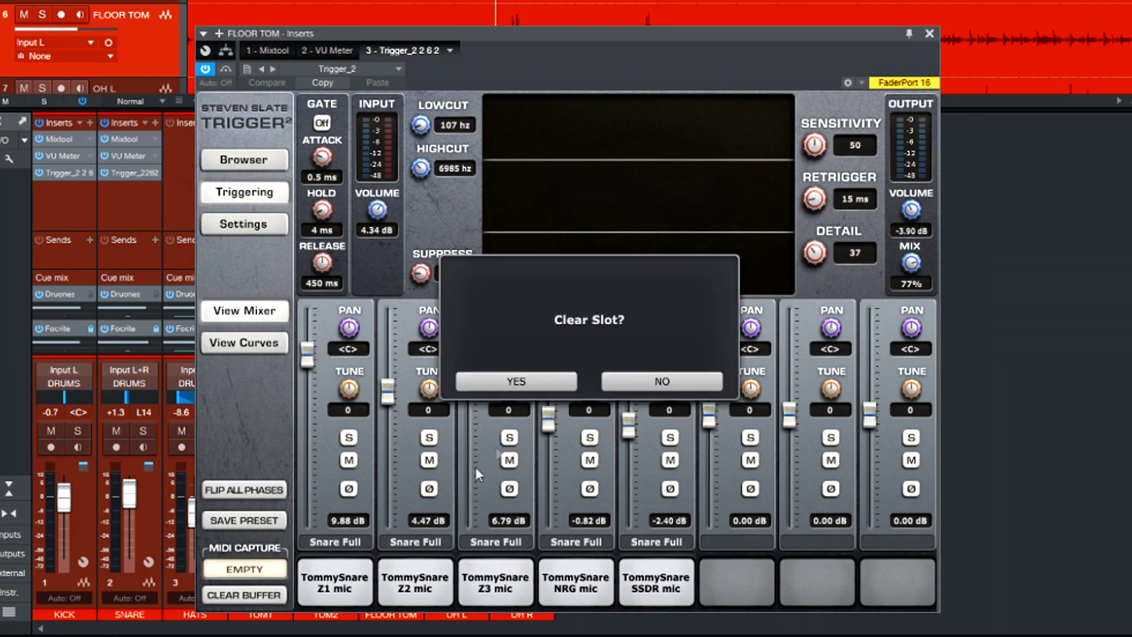
pyautogui.click(509, 382)
pyautogui.rightClick(416, 589)
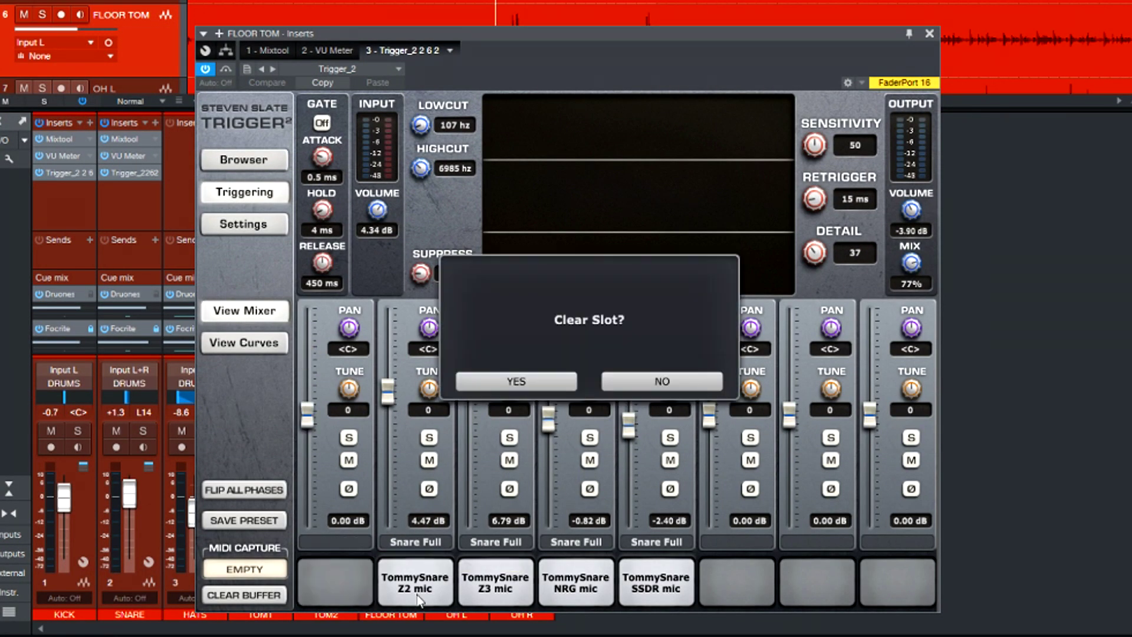
pyautogui.click(508, 382)
pyautogui.rightClick(476, 577)
pyautogui.click(544, 384)
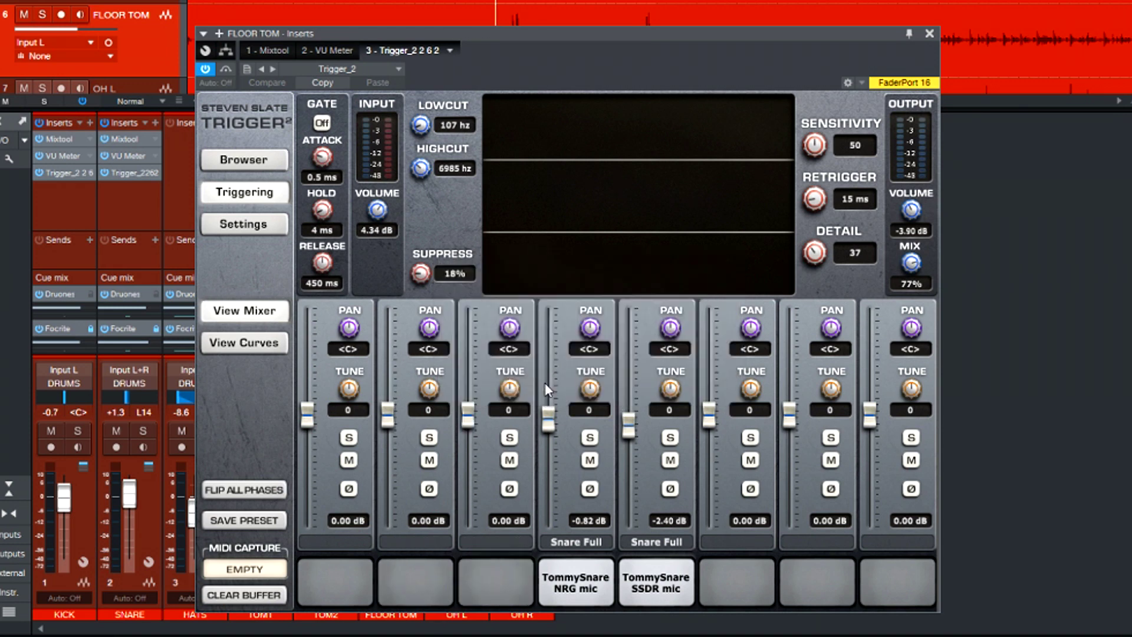
pyautogui.rightClick(602, 591)
pyautogui.click(516, 381)
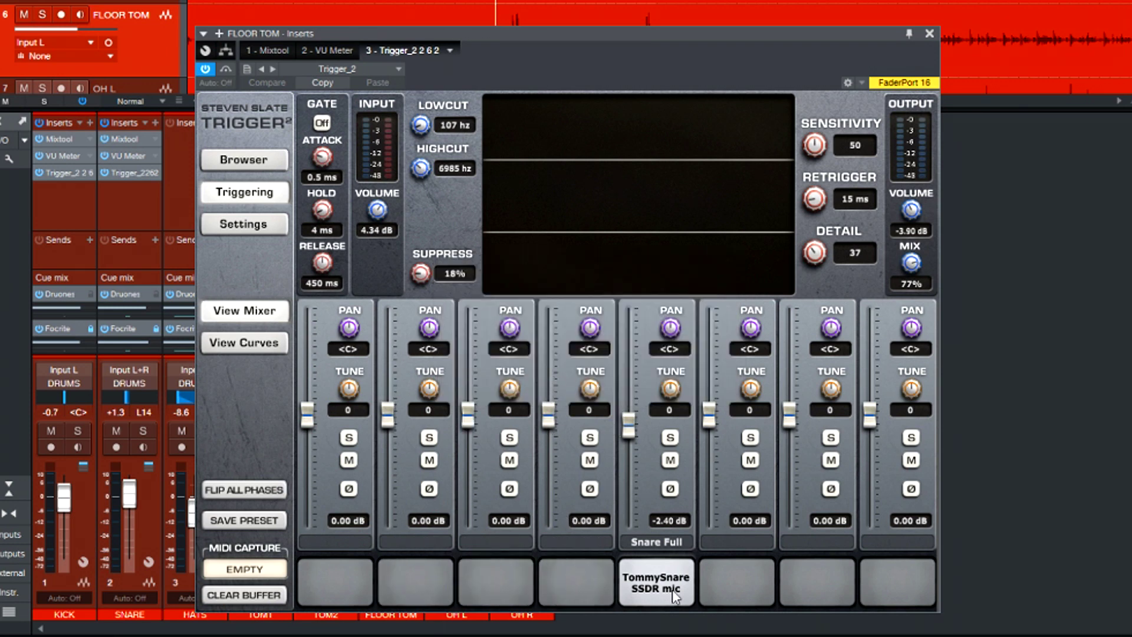
pyautogui.rightClick(672, 589)
pyautogui.click(570, 386)
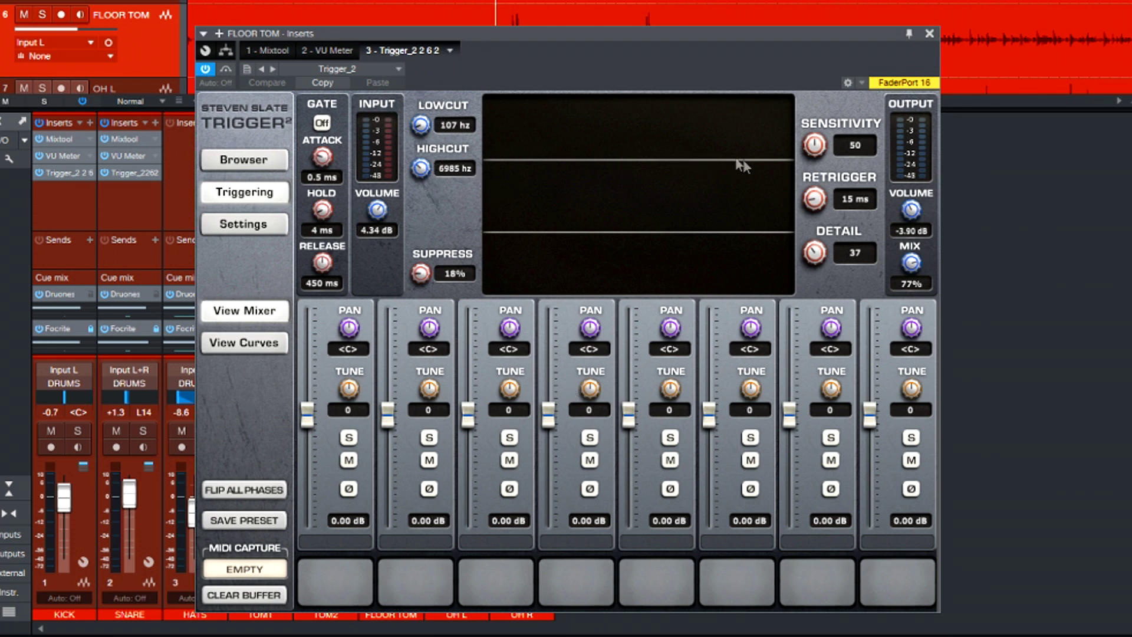
pyautogui.click(284, 50)
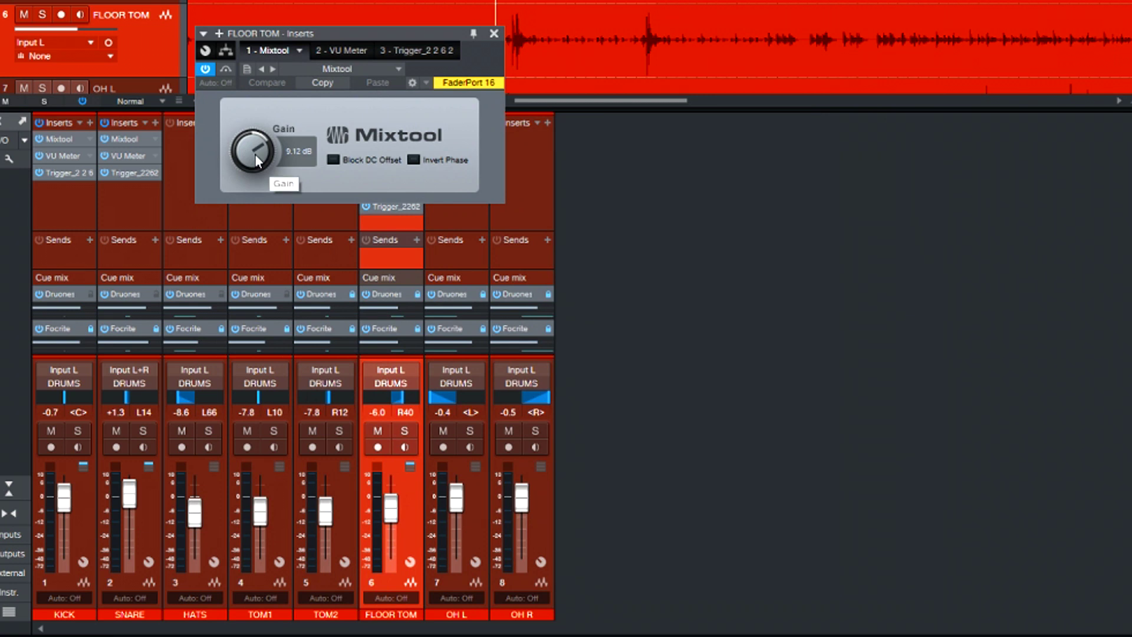
# Lower the Floor Tom Mixtool gain from 9.12 dB to about 6.48 dB and start loop playback.
pyautogui.moveTo(255, 154); pyautogui.dragTo(255, 159)
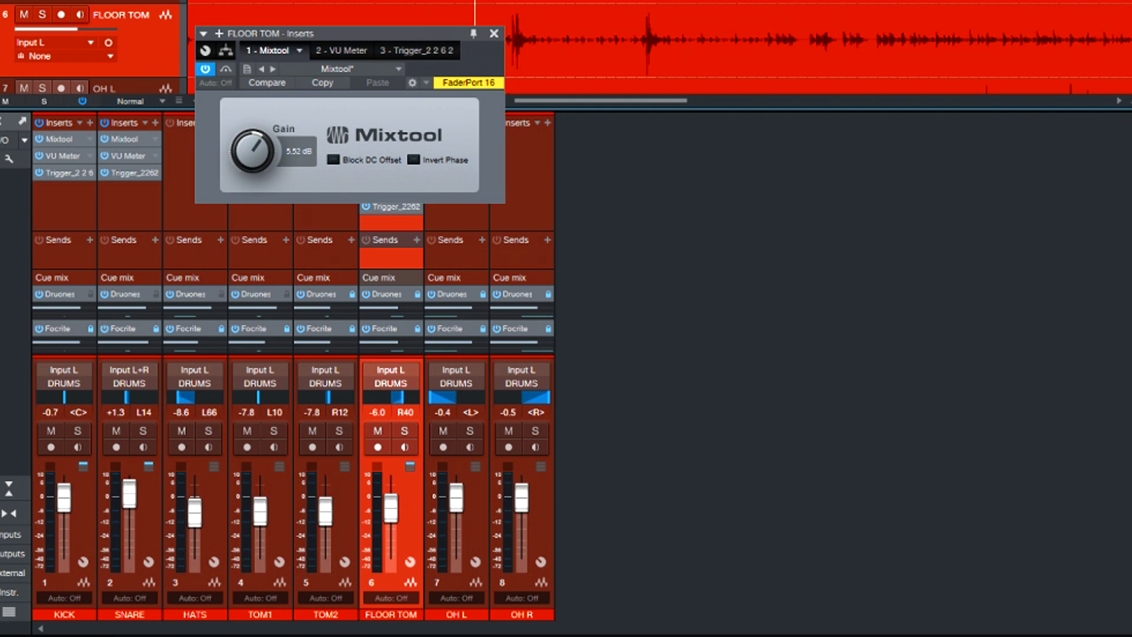
pyautogui.press('space')
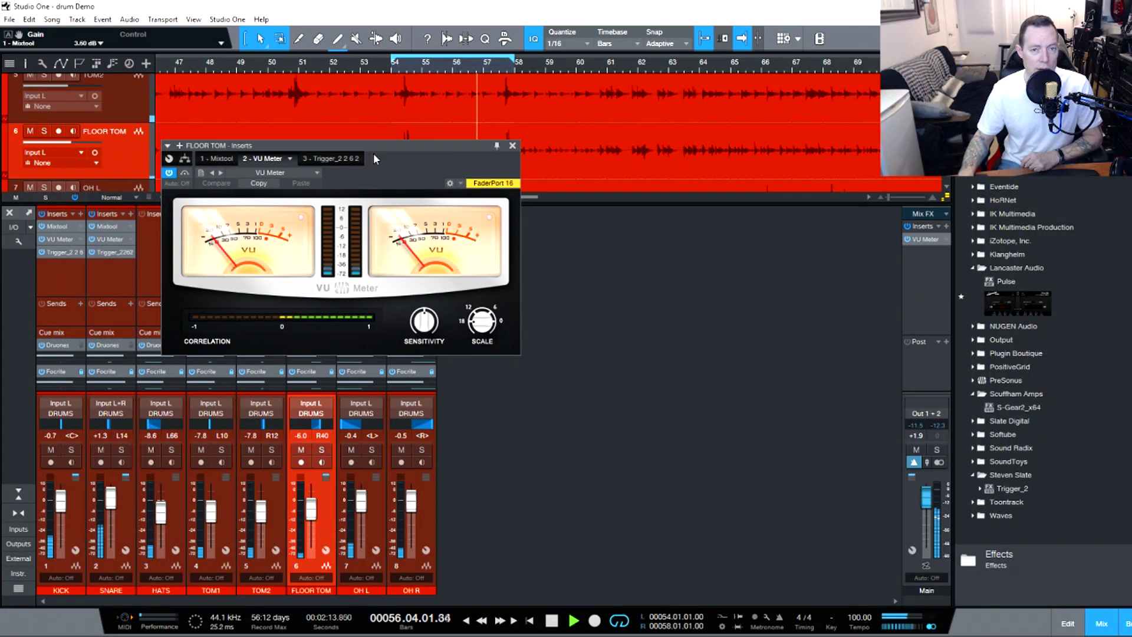
# Move the Floor Tom insert window aside and switch it to the Trigger_2 plugin.
pyautogui.moveTo(373, 148); pyautogui.dragTo(626, 218)
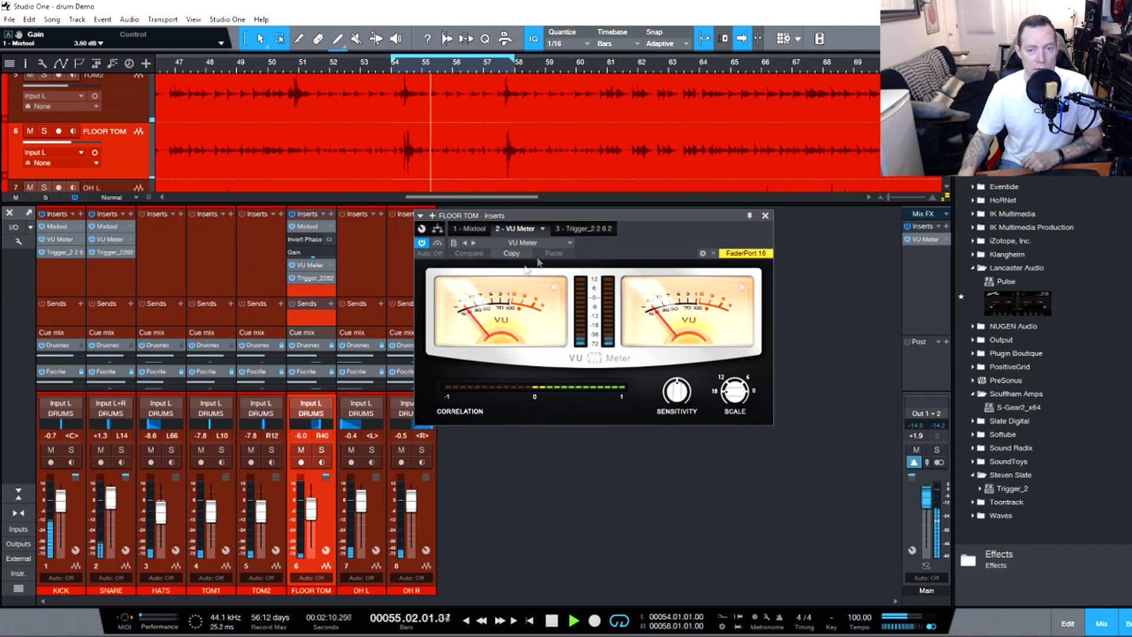
pyautogui.click(568, 228)
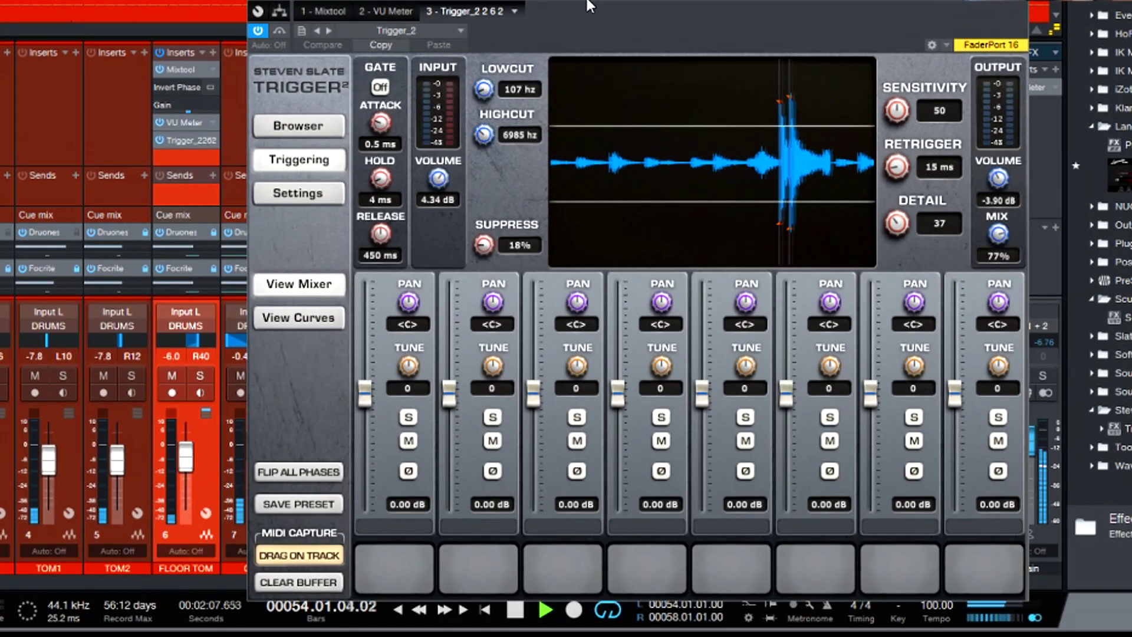
pyautogui.moveTo(586, 6); pyautogui.dragTo(593, 6)
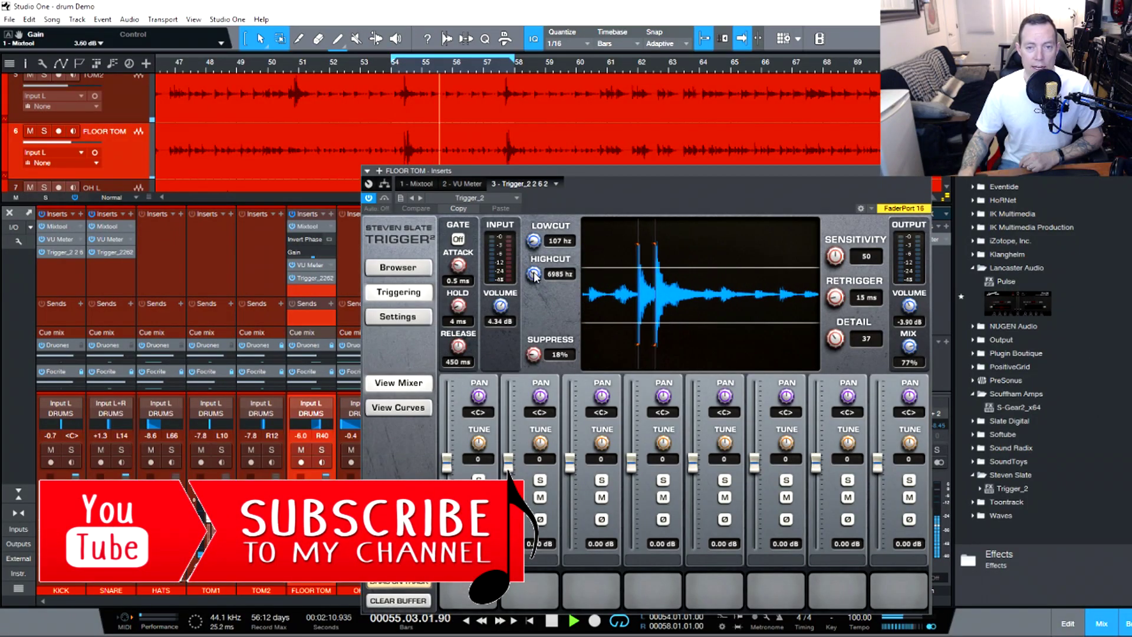
# Drop Trigger's high cut from 6985 to 3927 Hz, low cut from 107 to 35 Hz, and set mix to 100%.
pyautogui.moveTo(533, 274); pyautogui.dragTo(533, 296)
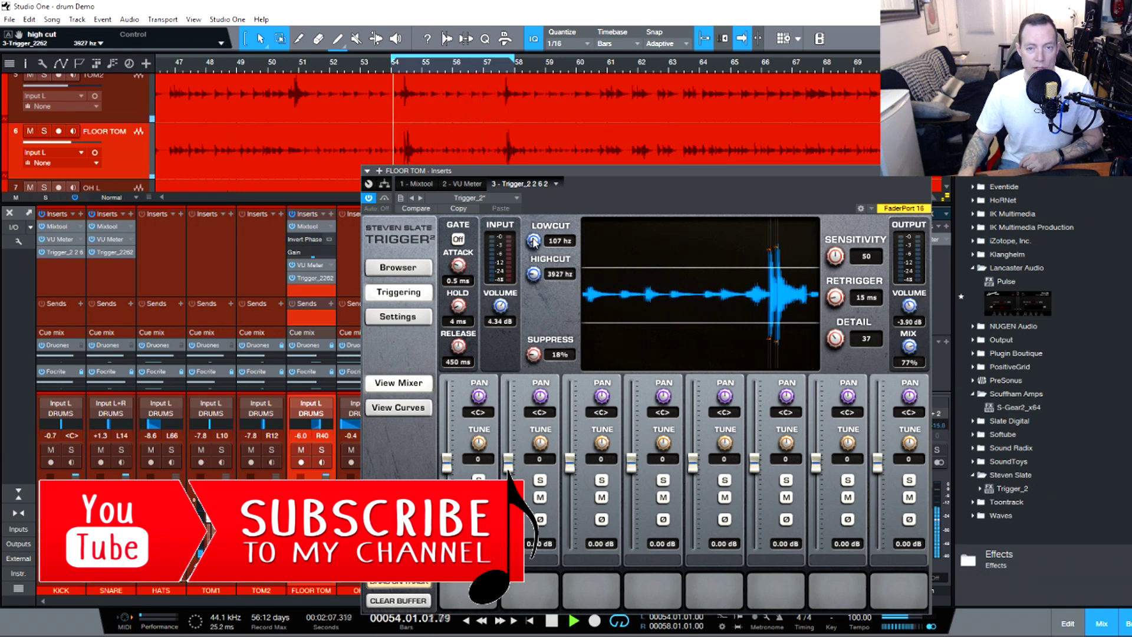
pyautogui.moveTo(534, 243); pyautogui.dragTo(534, 254)
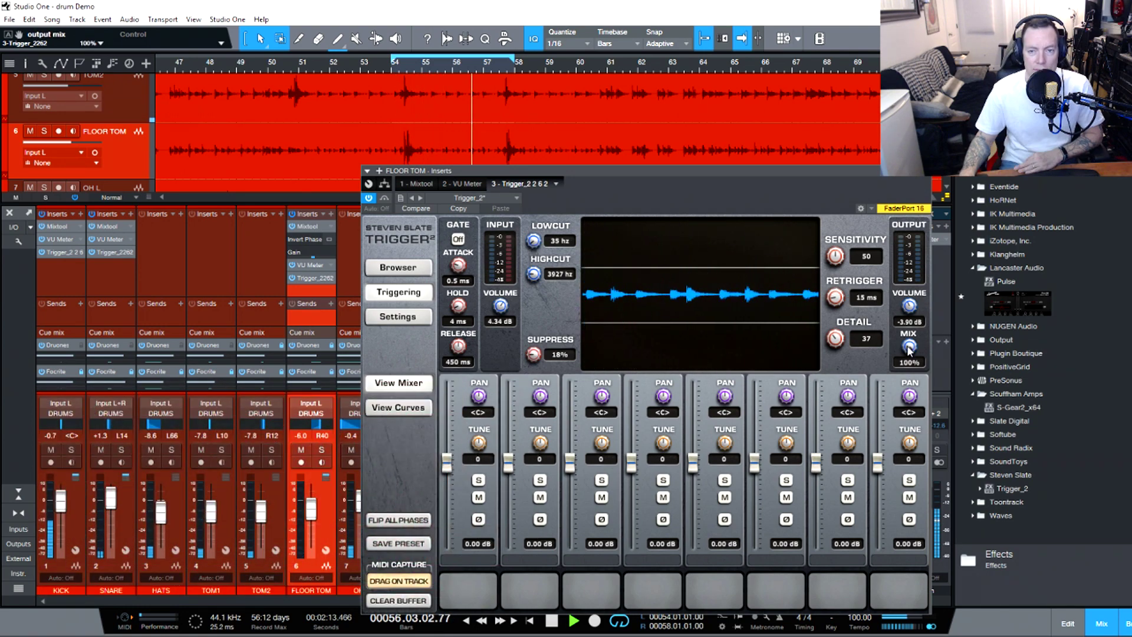
pyautogui.moveTo(908, 354); pyautogui.dragTo(909, 349)
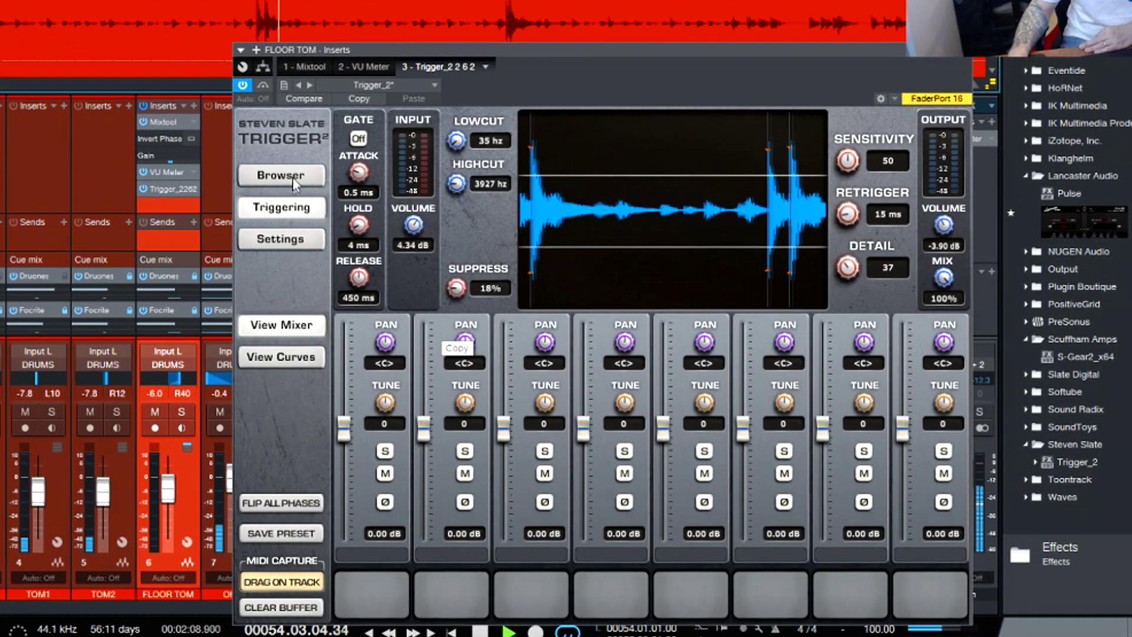
# Browse Trigger's library to the Trigger Library > Trigger2 Toms > Metal Tom4 folder.
pyautogui.click(360, 229)
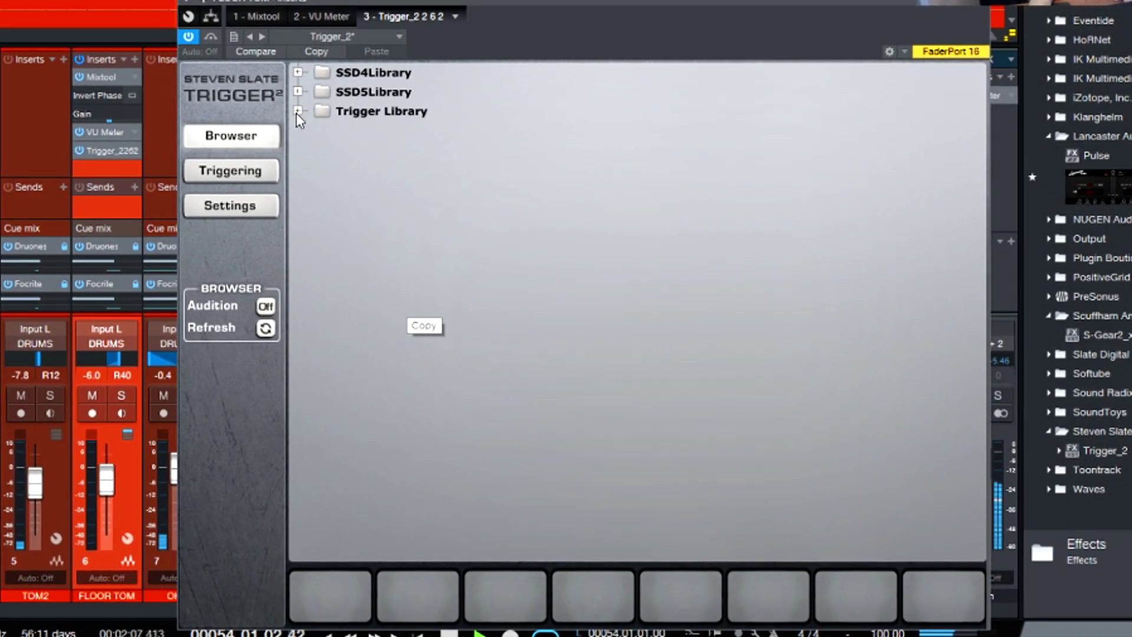
pyautogui.click(297, 112)
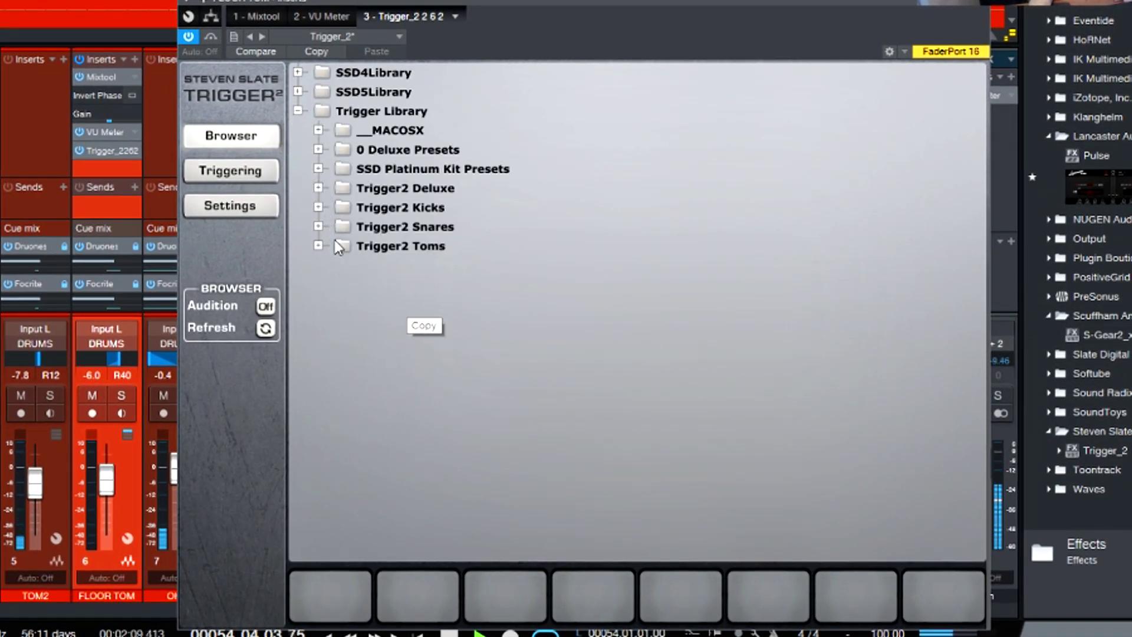
pyautogui.click(318, 246)
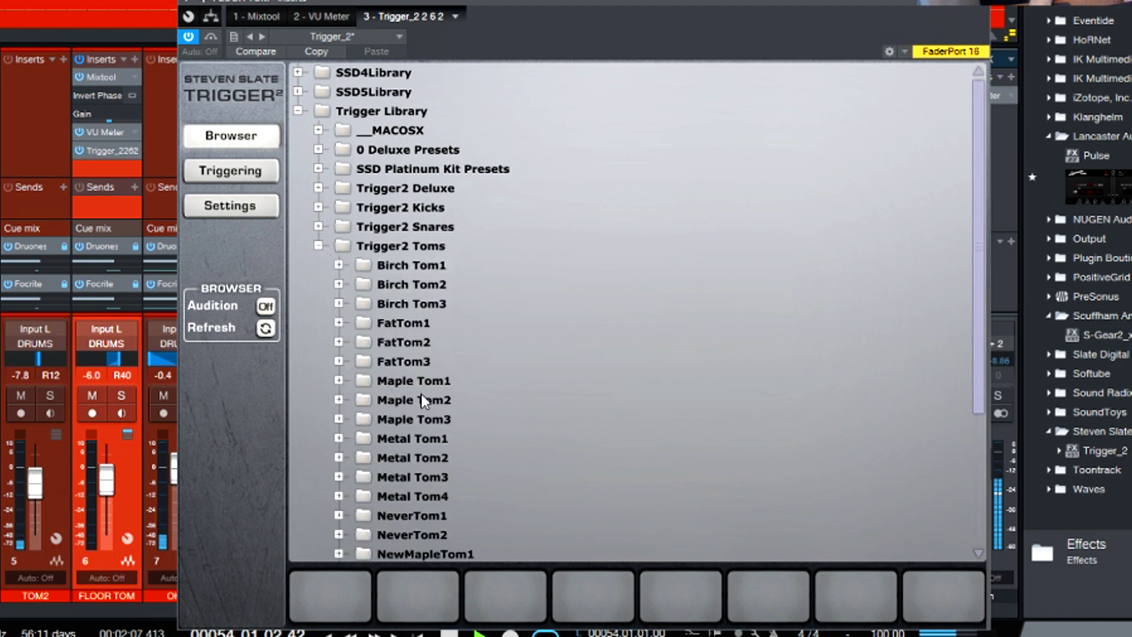
pyautogui.scroll(-5, 446, 391)
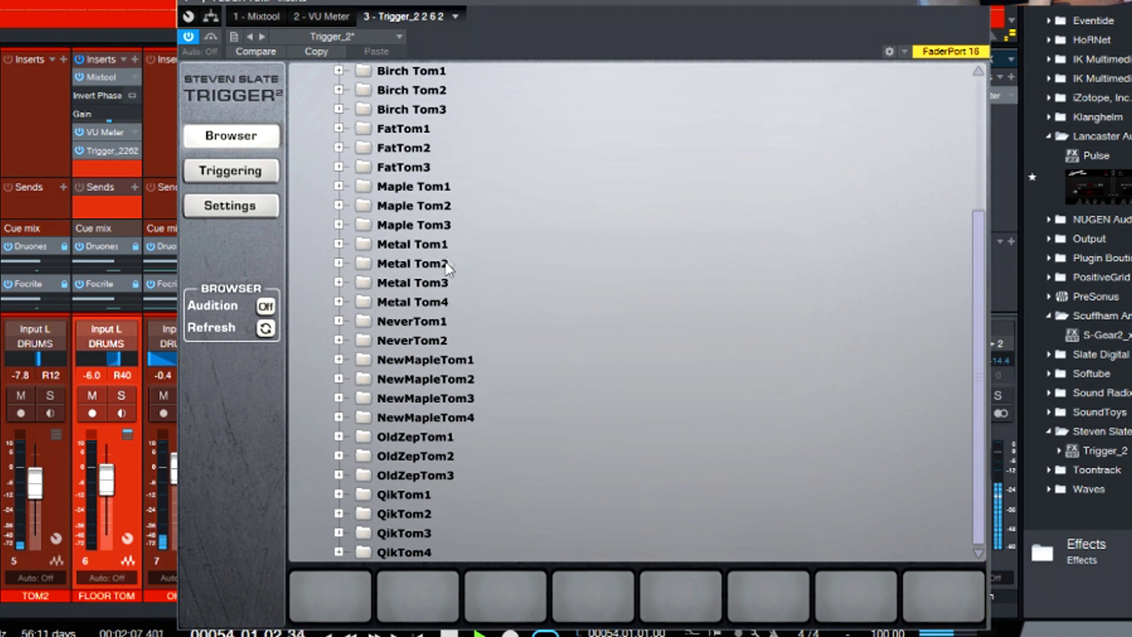
pyautogui.doubleClick(421, 301)
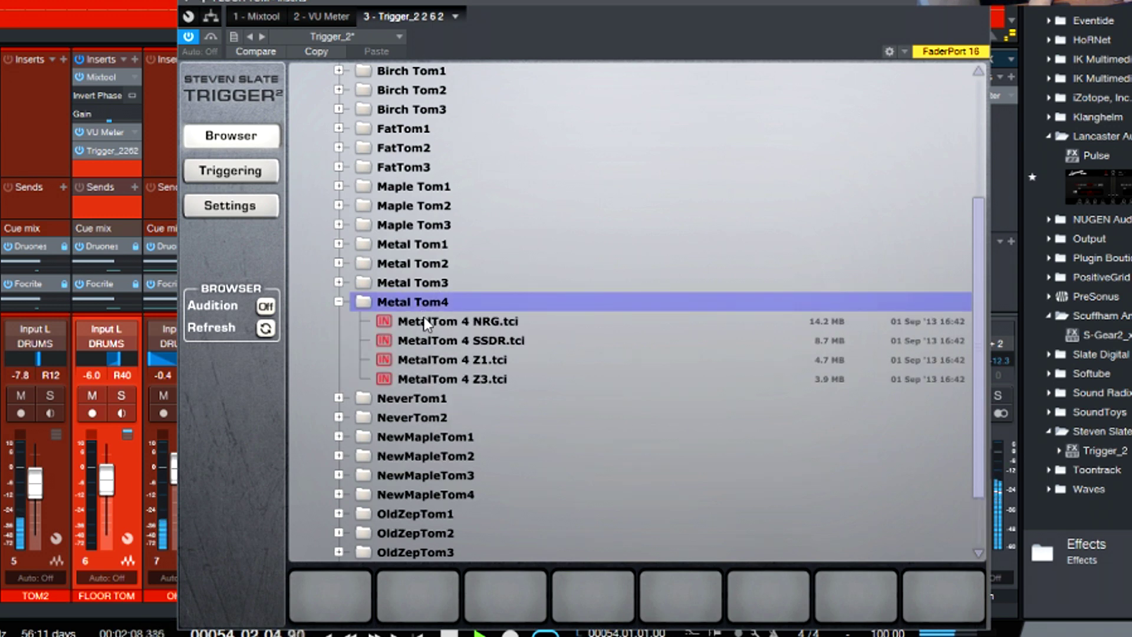
# Load the MetalTom 4 NRG, SSDR, Z1 and Z3 samples into slots one through four.
pyautogui.click(425, 323)
pyautogui.click(422, 375)
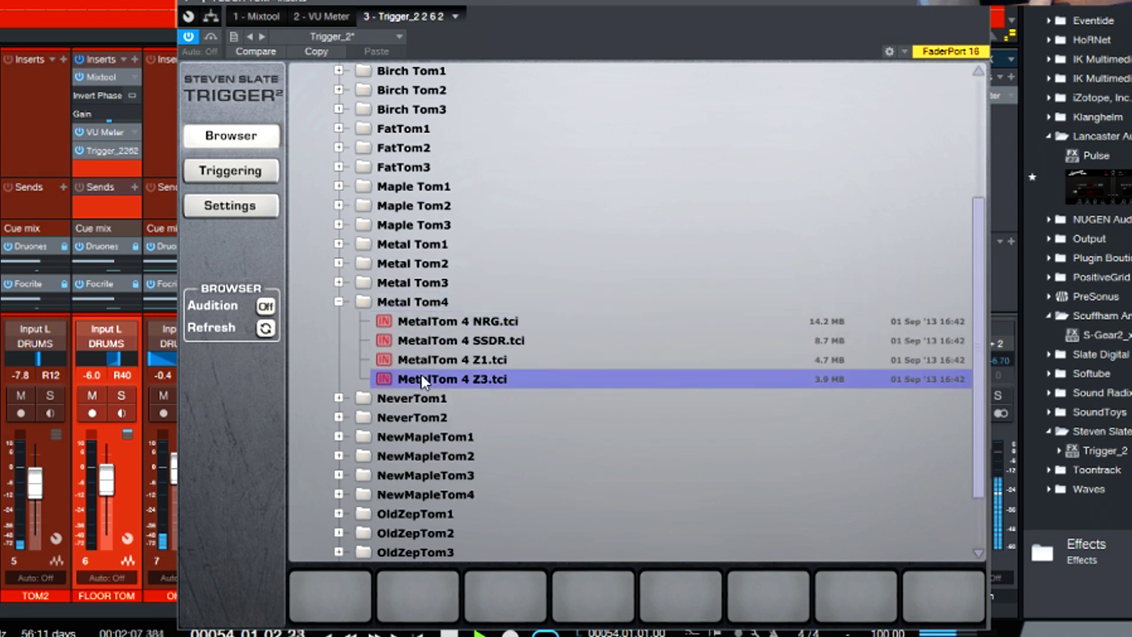
pyautogui.moveTo(425, 320); pyautogui.dragTo(331, 603)
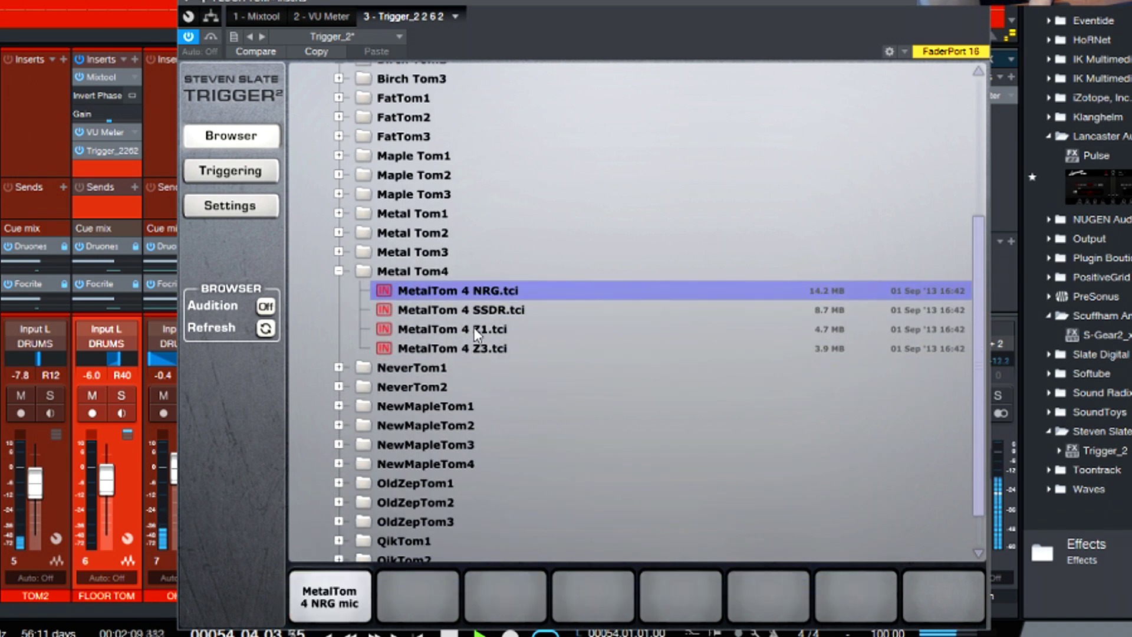
pyautogui.click(467, 313)
pyautogui.moveTo(468, 313); pyautogui.dragTo(401, 579)
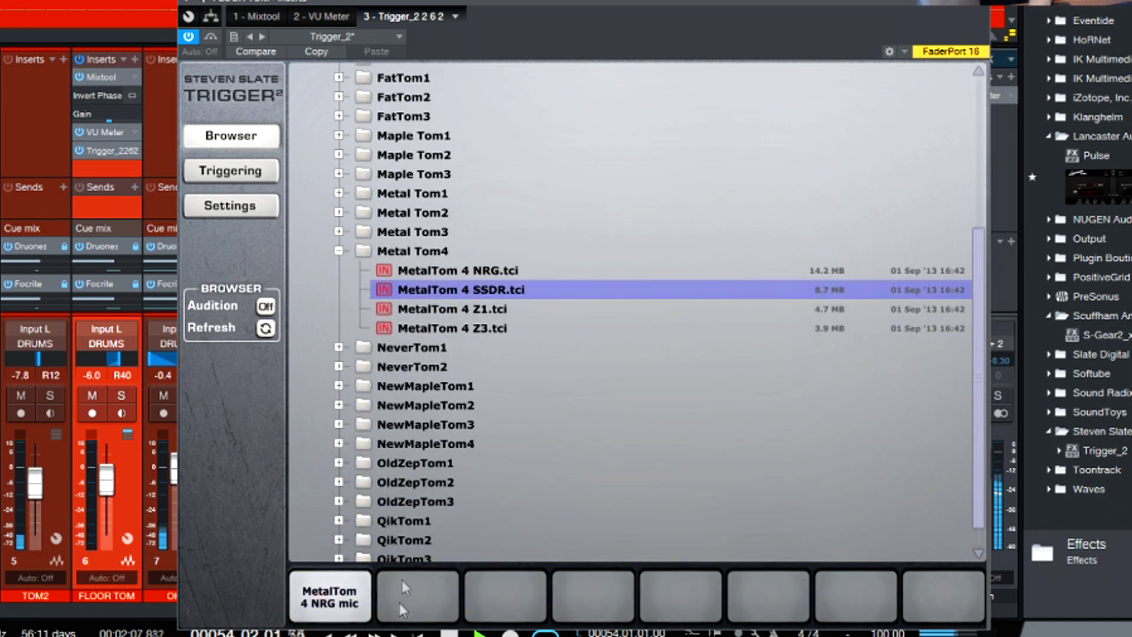
pyautogui.click(448, 309)
pyautogui.moveTo(448, 308); pyautogui.dragTo(505, 595)
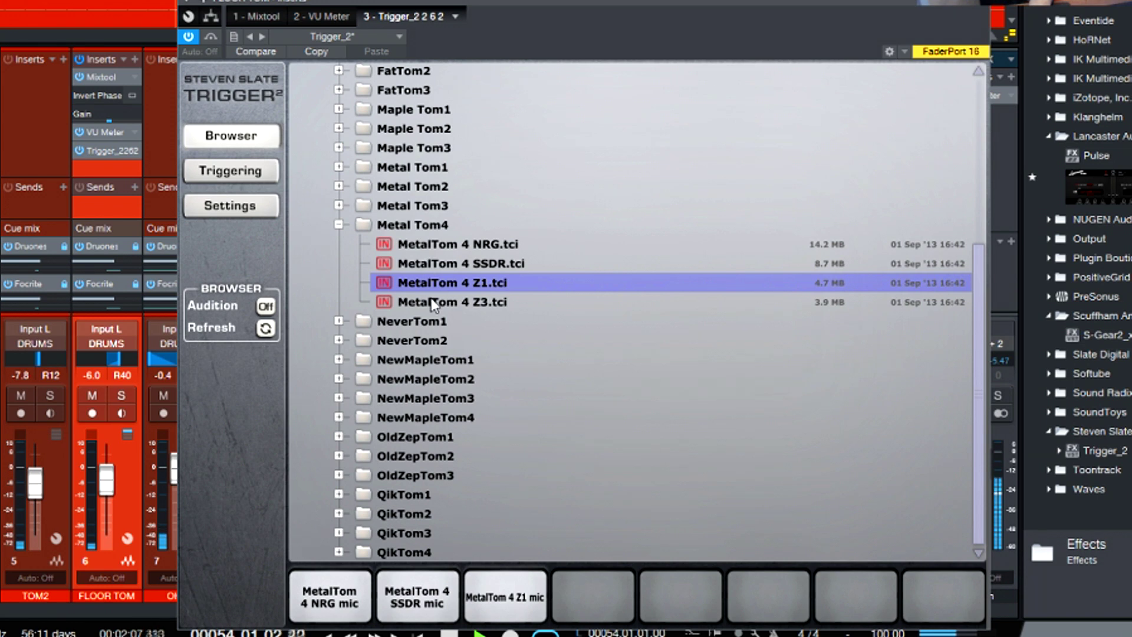
pyautogui.moveTo(434, 303); pyautogui.dragTo(597, 595)
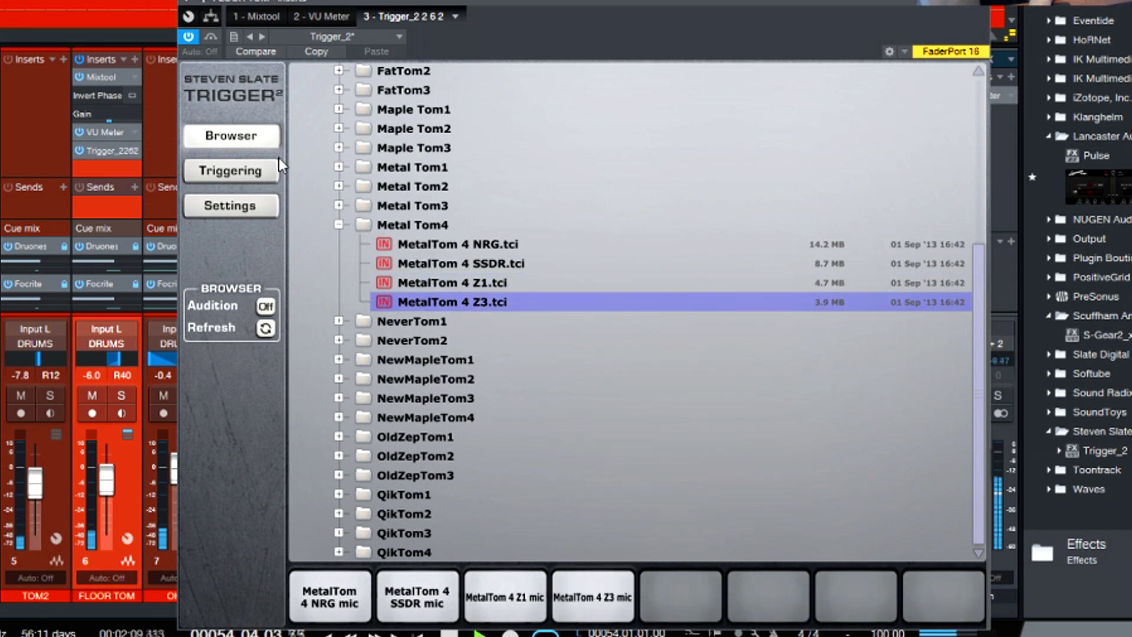
pyautogui.click(256, 174)
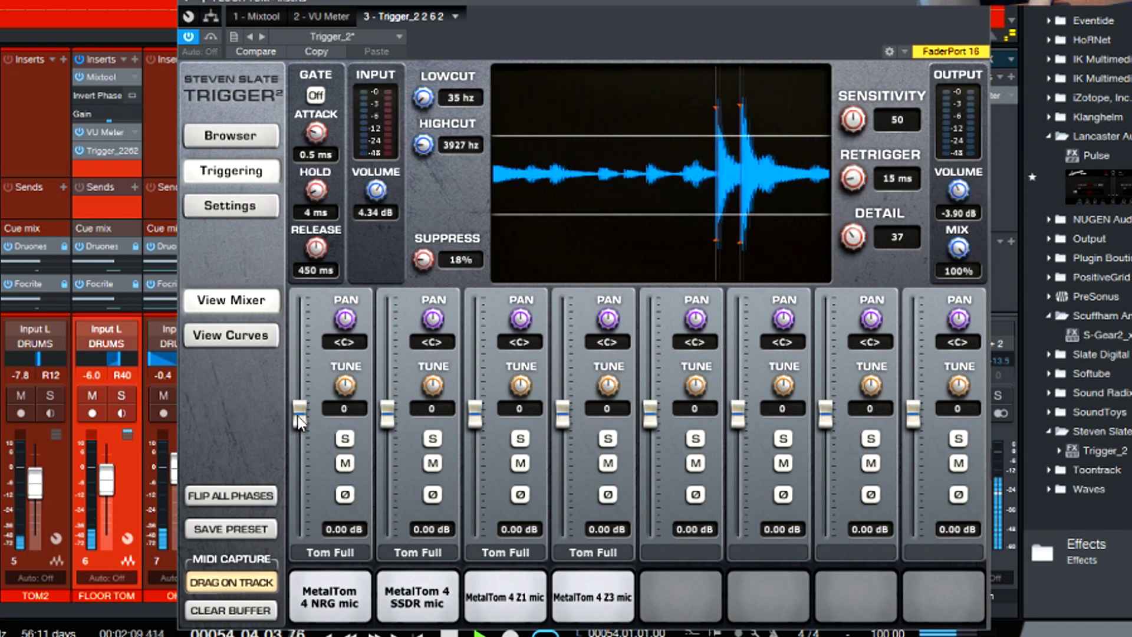
# Set the Trigger sample faders: NRG -0.16 dB, SSDR 7.80 dB, Z1 9.17 dB, Z3 8.66 dB.
pyautogui.moveTo(298, 416); pyautogui.dragTo(299, 361)
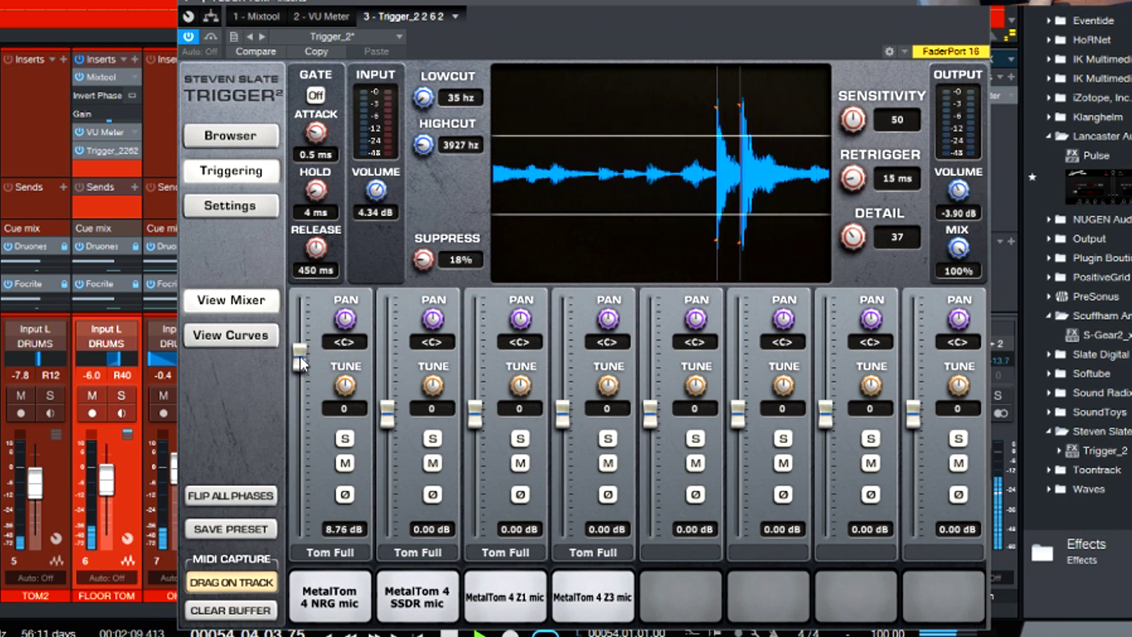
pyautogui.moveTo(299, 356); pyautogui.dragTo(298, 392)
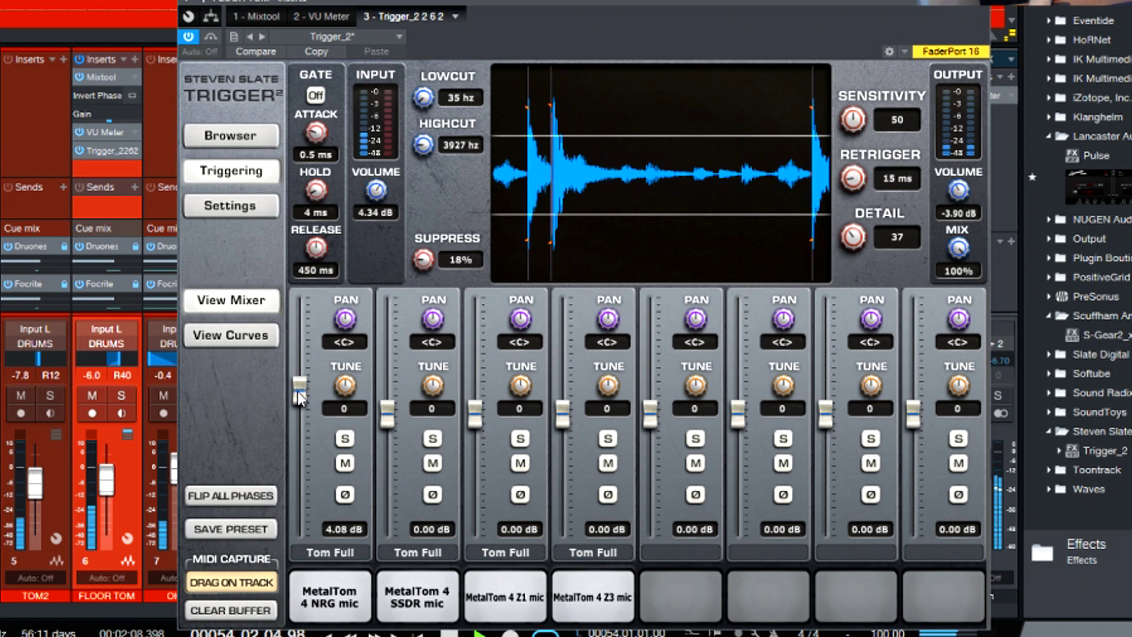
pyautogui.moveTo(395, 408); pyautogui.dragTo(394, 349)
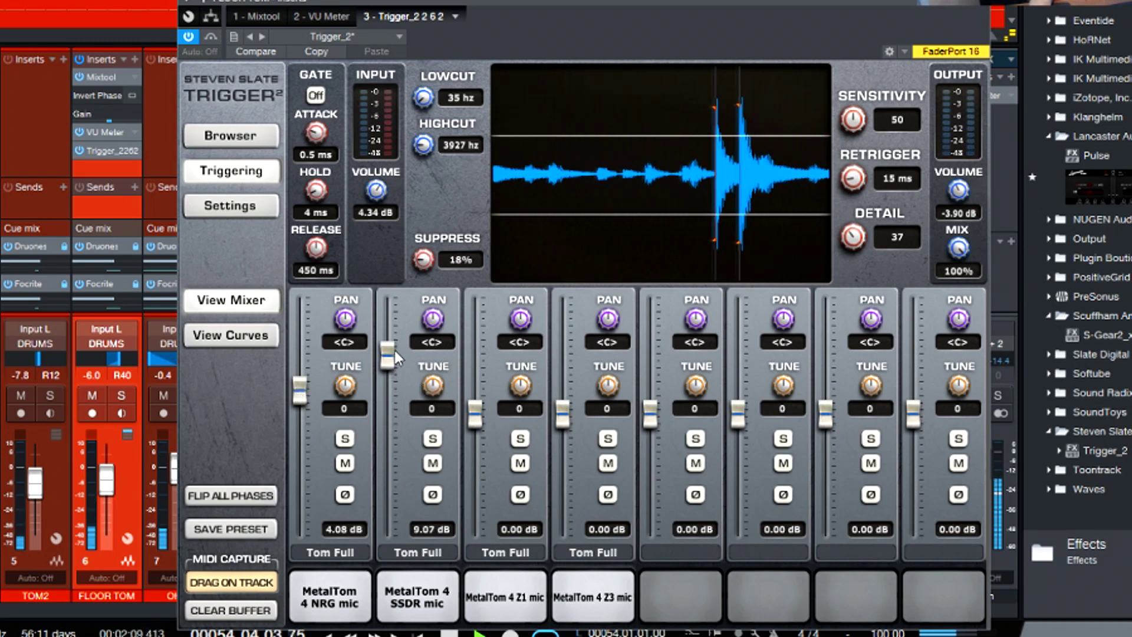
pyautogui.moveTo(486, 402); pyautogui.dragTo(478, 348)
pyautogui.moveTo(563, 413); pyautogui.dragTo(563, 351)
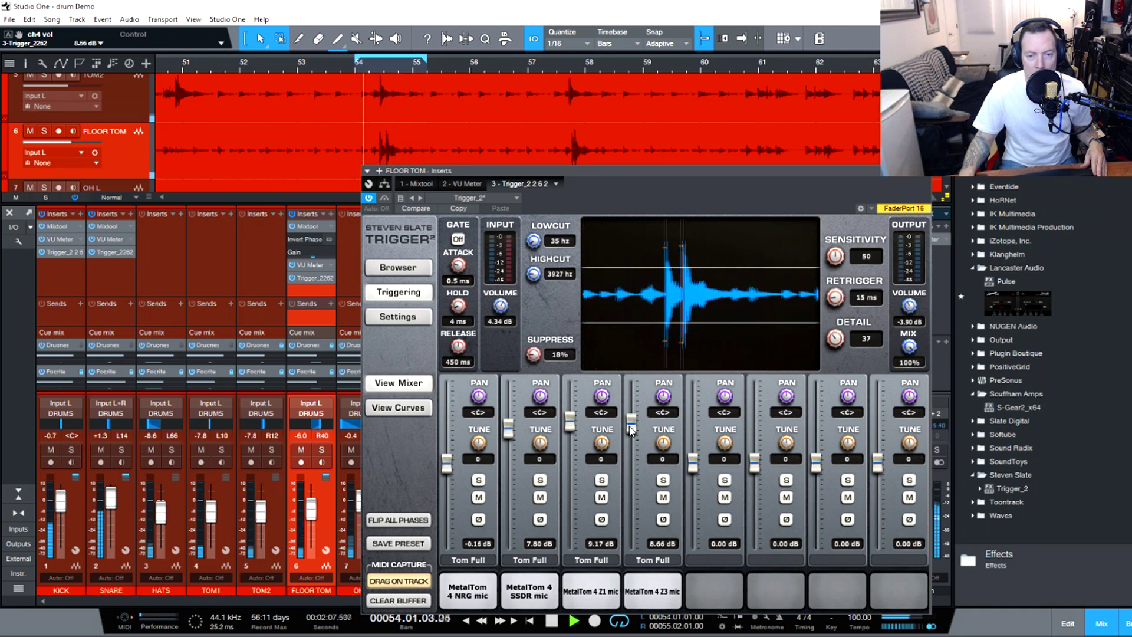
# Toggle Flip All Phases repeatedly to A/B, leaving all four sample channels phase-inverted.
pyautogui.click(387, 520)
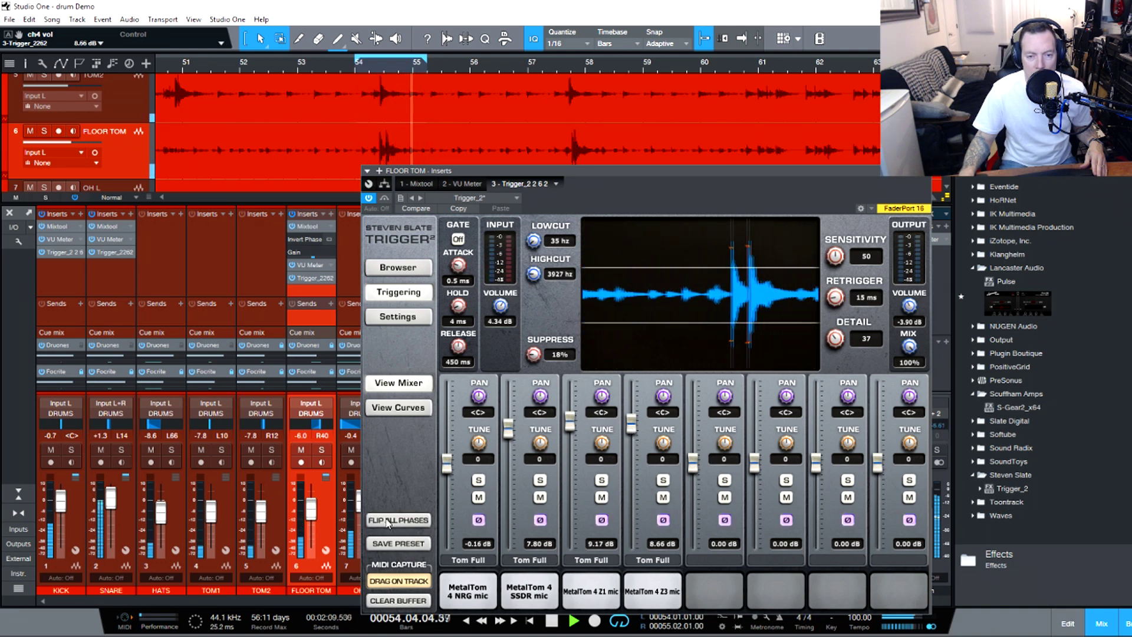
pyautogui.click(387, 520)
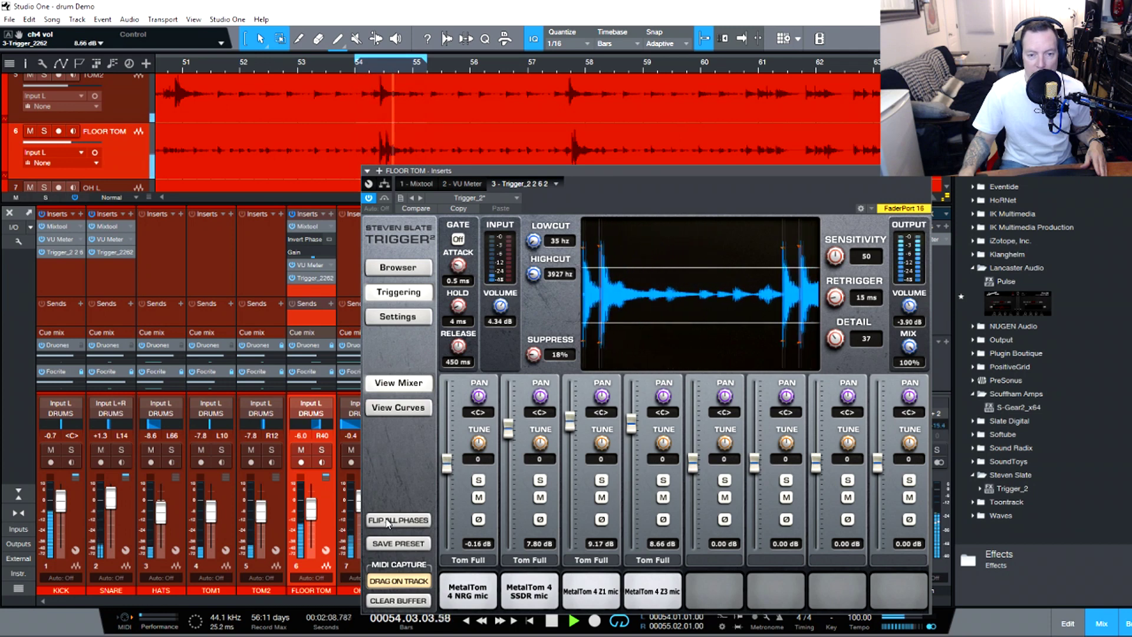
pyautogui.click(387, 521)
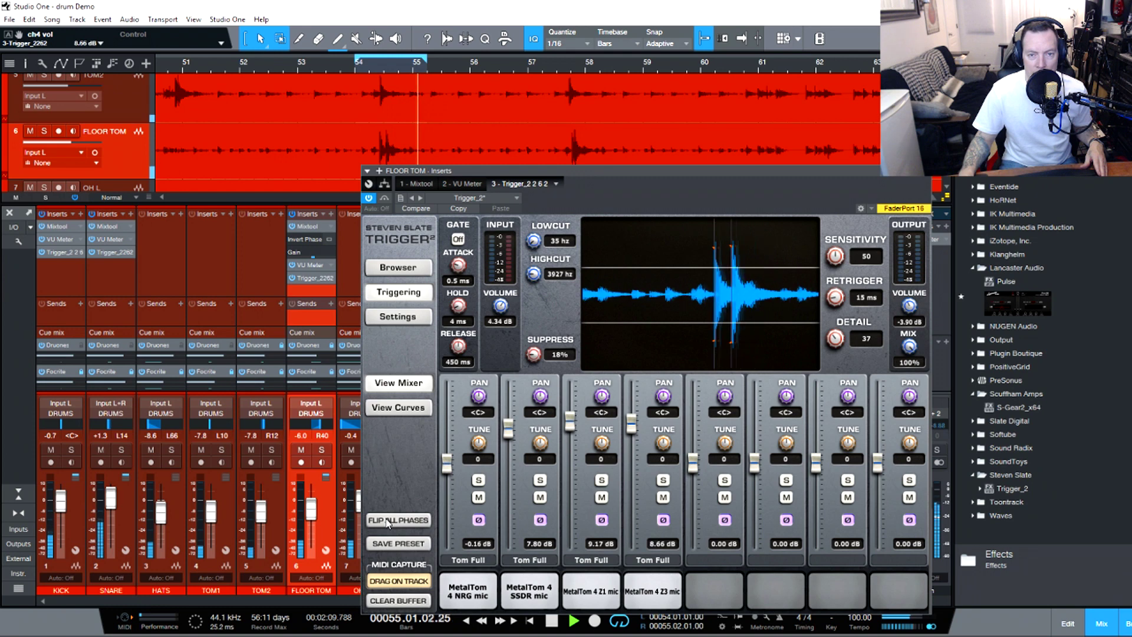
pyautogui.click(387, 521)
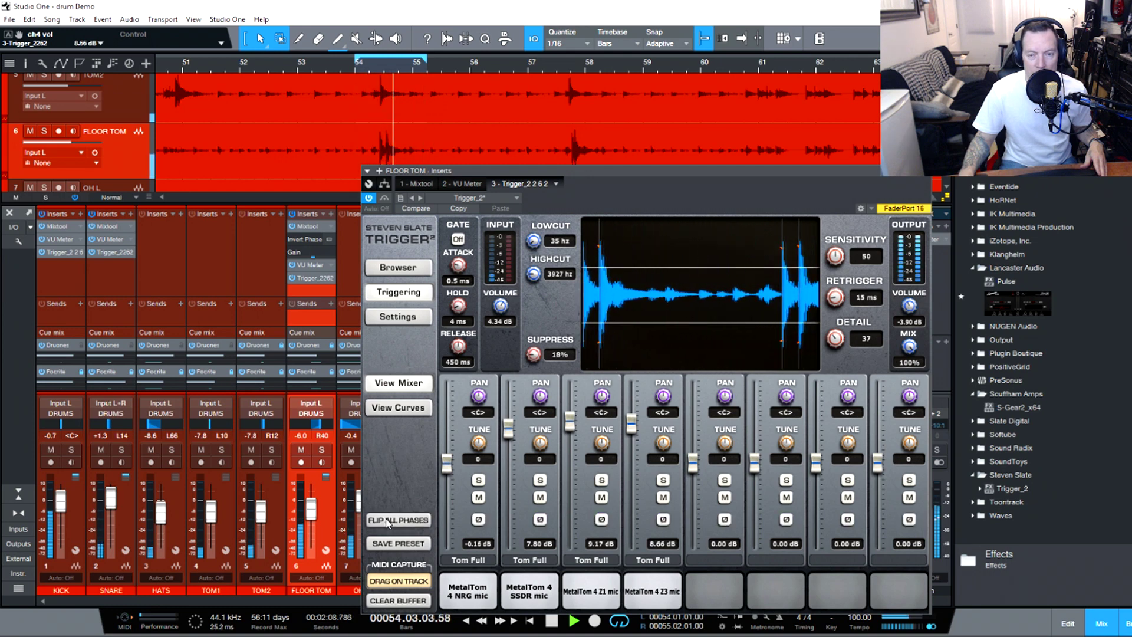
pyautogui.click(387, 521)
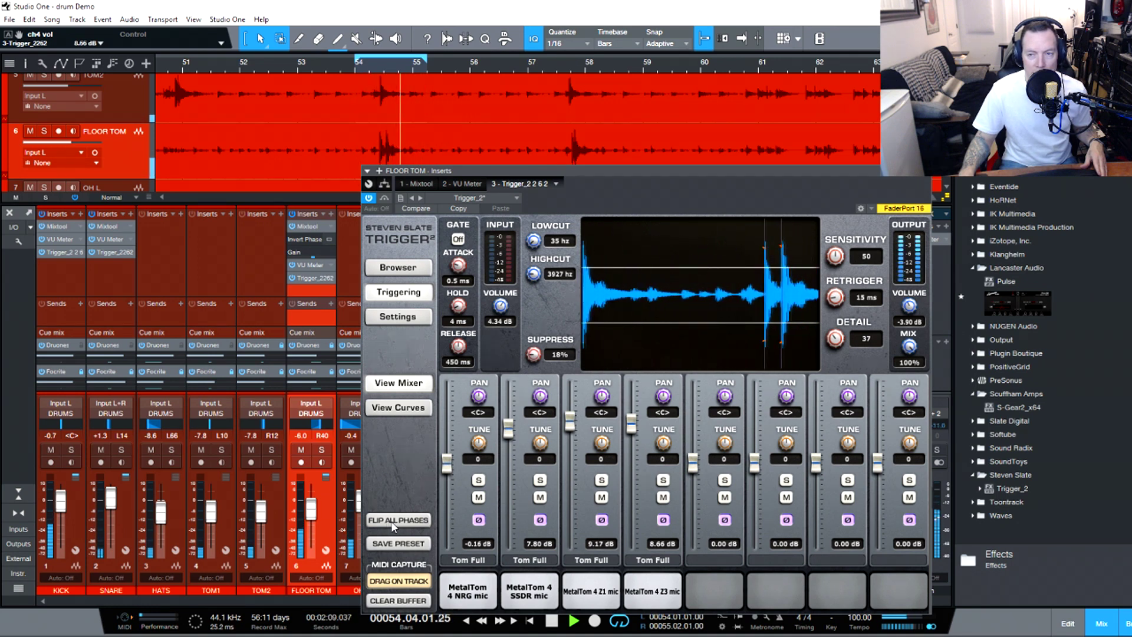
pyautogui.moveTo(924, 174); pyautogui.dragTo(873, 170)
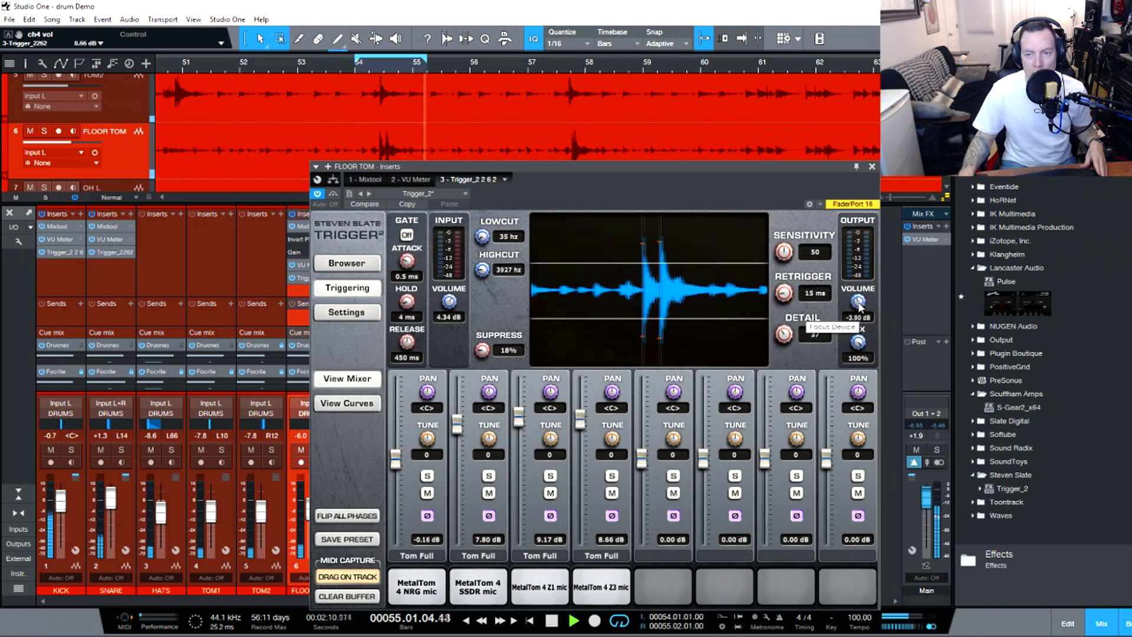
# Lower Trigger's Output Volume to -5.96 dB and close the Floor Tom insert window.
pyautogui.moveTo(860, 309); pyautogui.dragTo(860, 312)
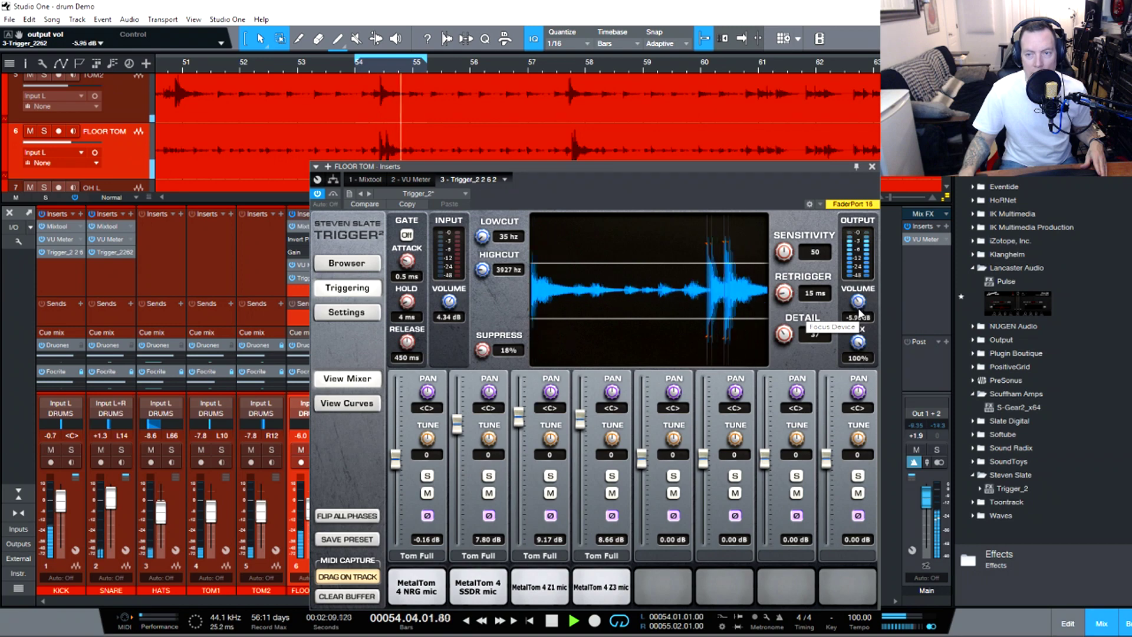
pyautogui.click(872, 167)
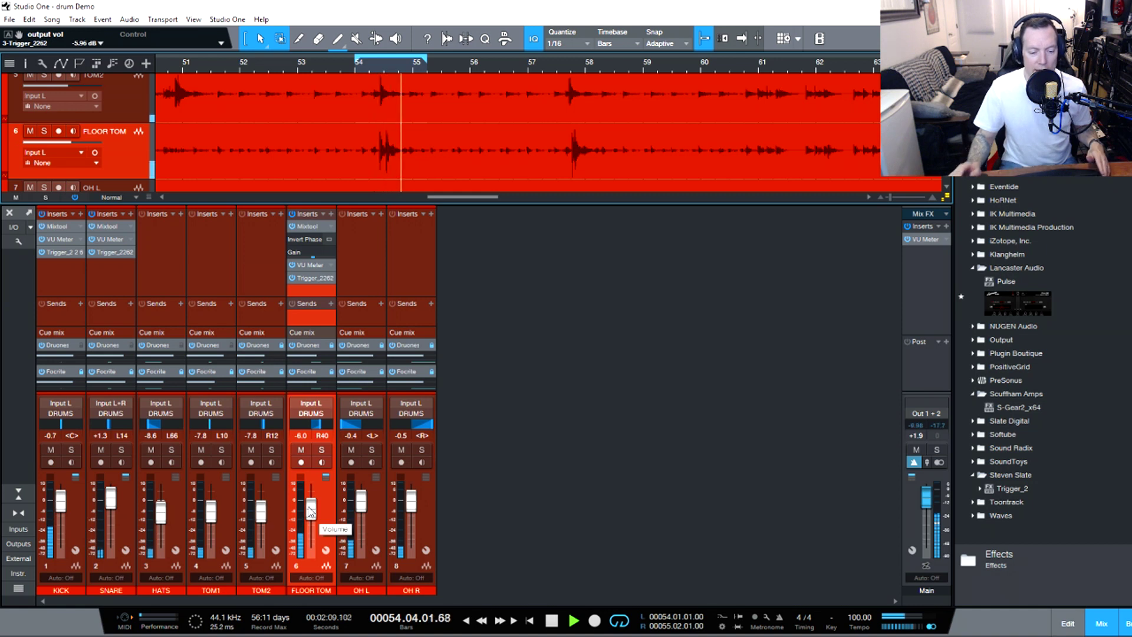
pyautogui.scroll(-1, 310, 511)
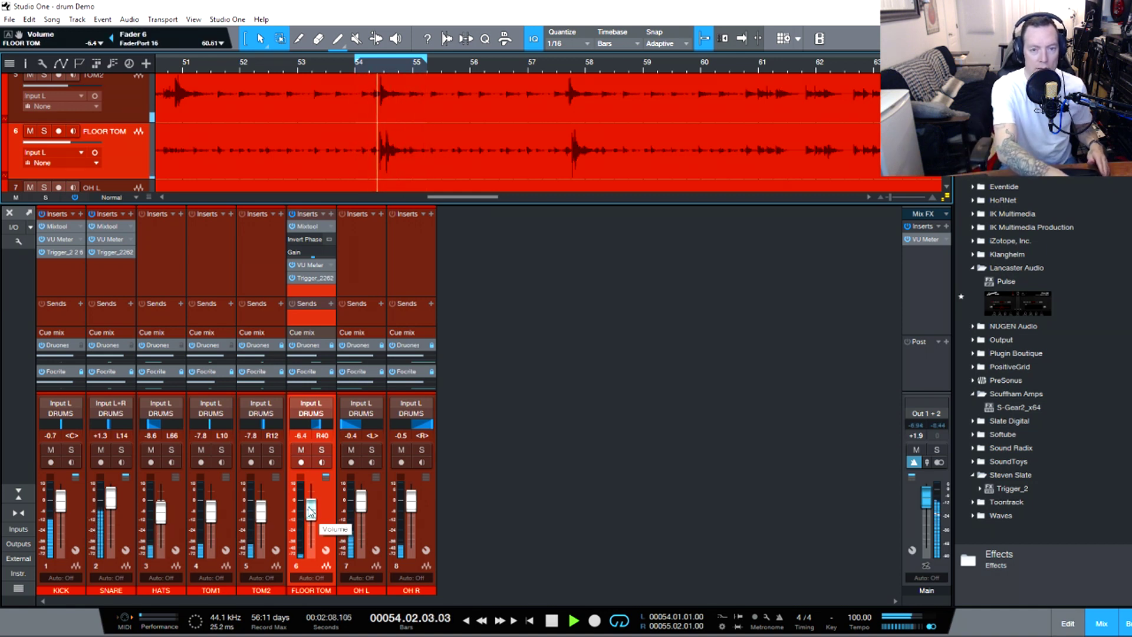
# Bring the FLOOR TOM fader to -8.9 dB and shrink the track rows to Small height.
pyautogui.scroll(-4, 310, 511)
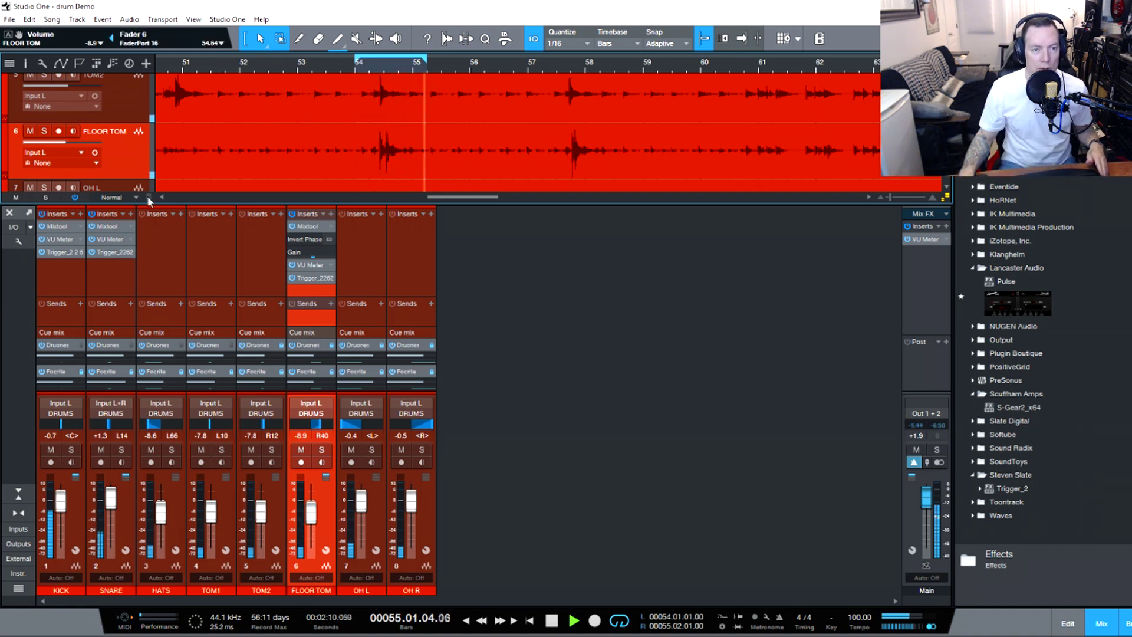
pyautogui.hotkey('shift', 'w')
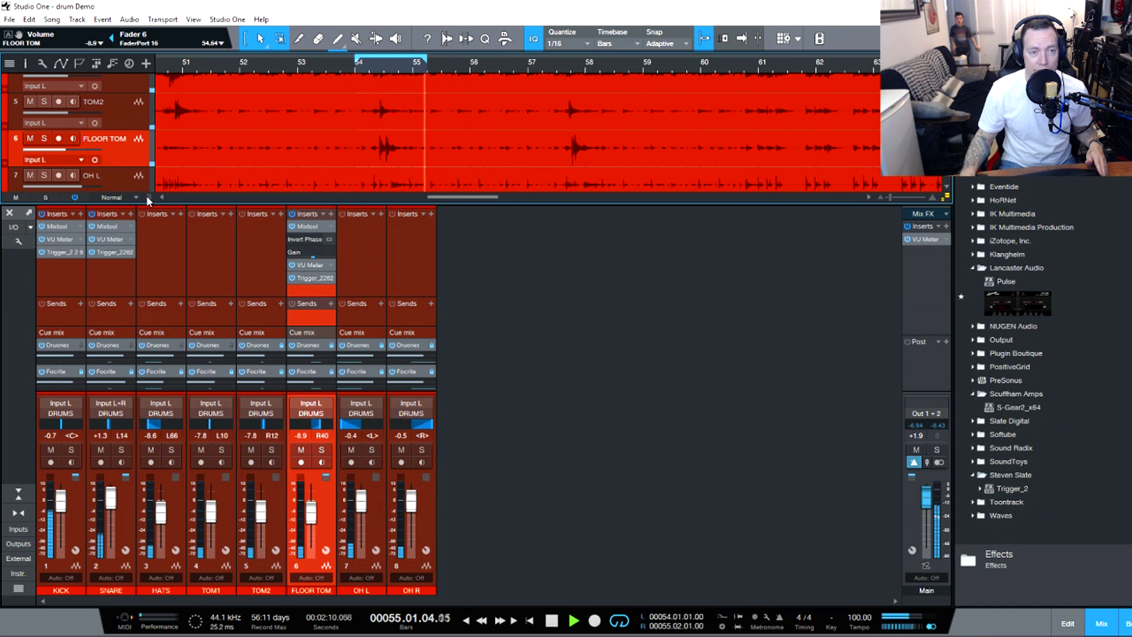
pyautogui.moveTo(146, 195); pyautogui.dragTo(148, 250)
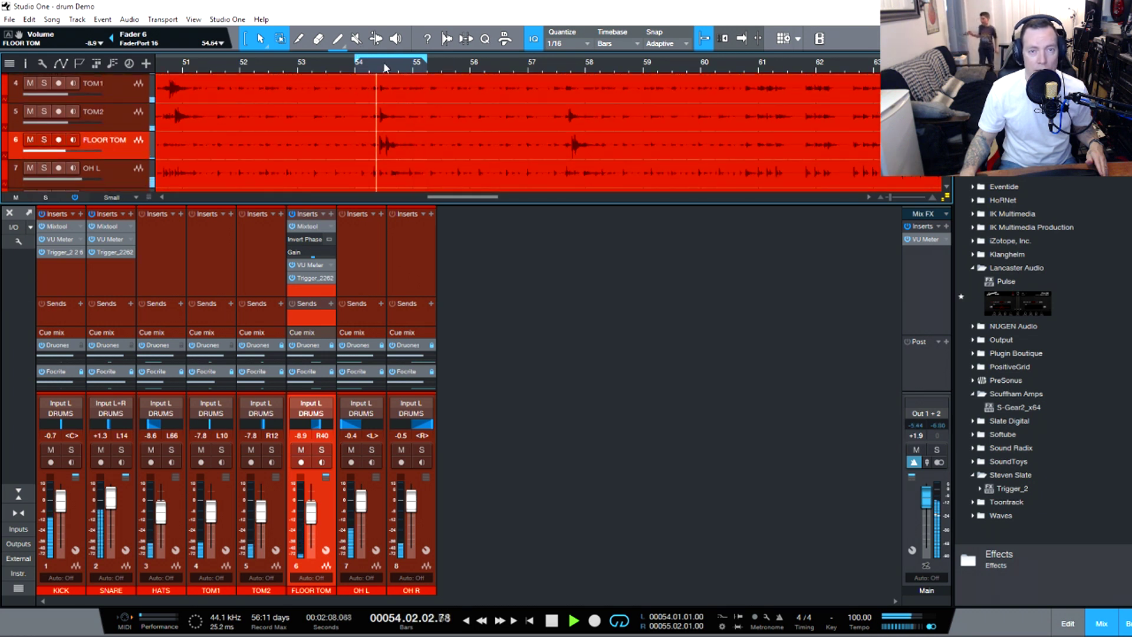